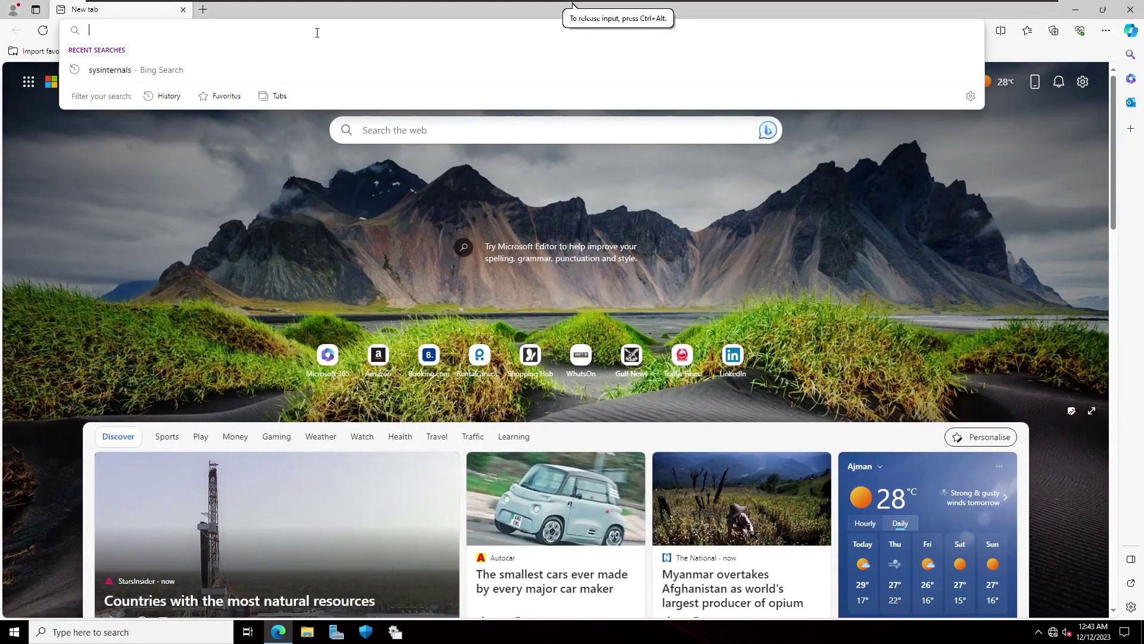
Step: Search Bing for 'sysinternals' and open the 'Sysinternals Suite - Sysinternals | Microsoft Learn' result
text(sysinternals)
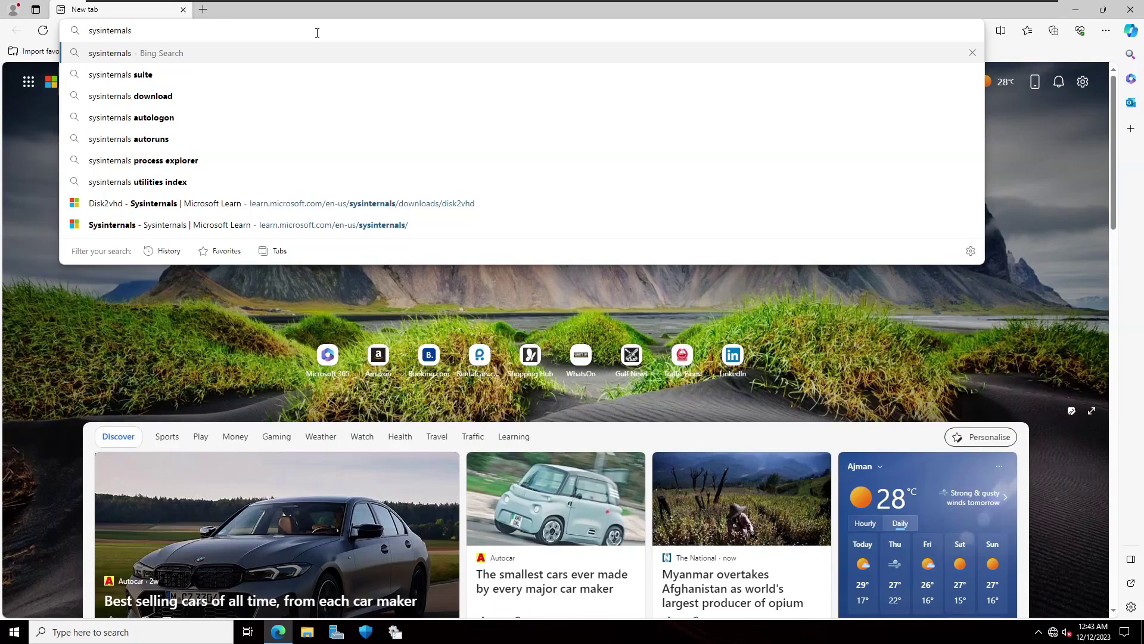
key(Return)
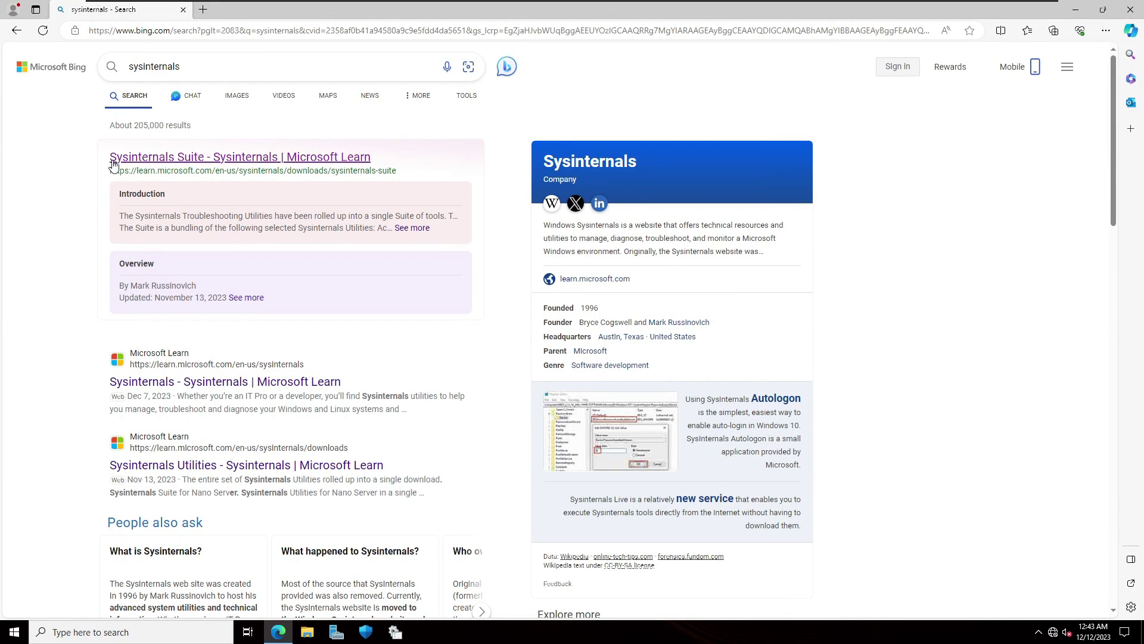
click(127, 157)
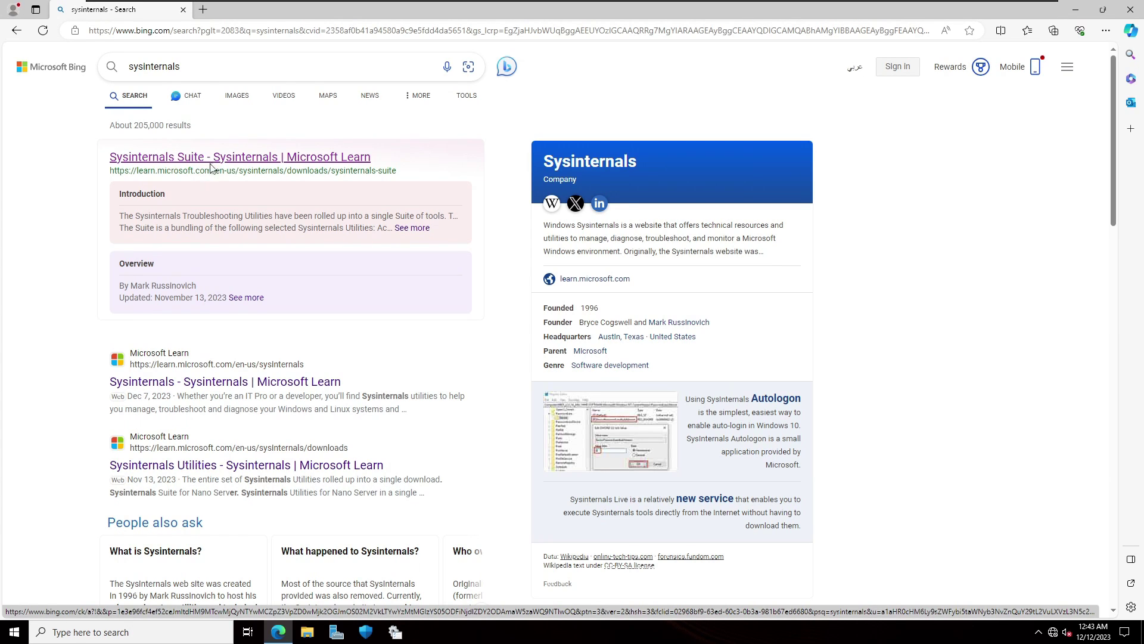
click(278, 158)
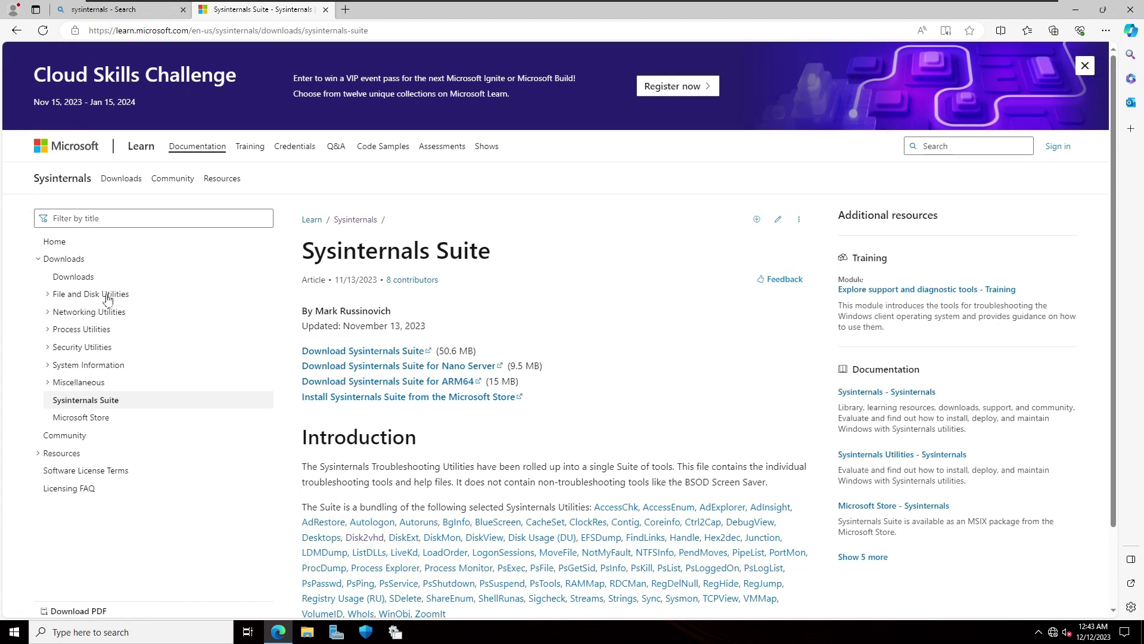
Step: Download Disk2vhd.zip from the Disk2vhd page under File and Disk Utilities
click(50, 299)
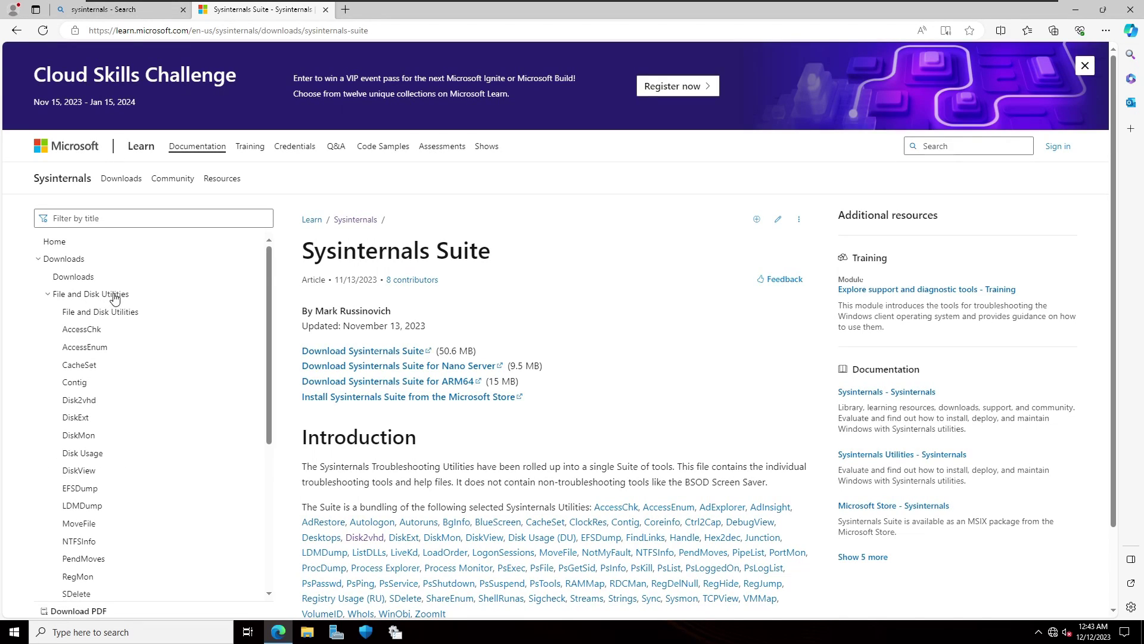
scroll(114, 298, down, 1)
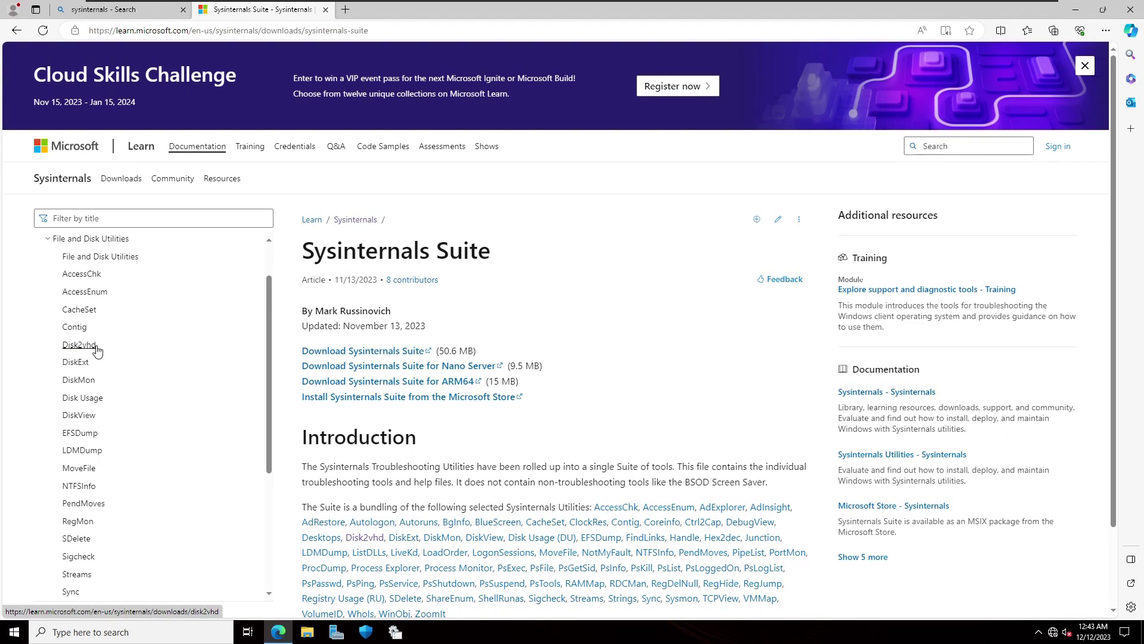
click(76, 350)
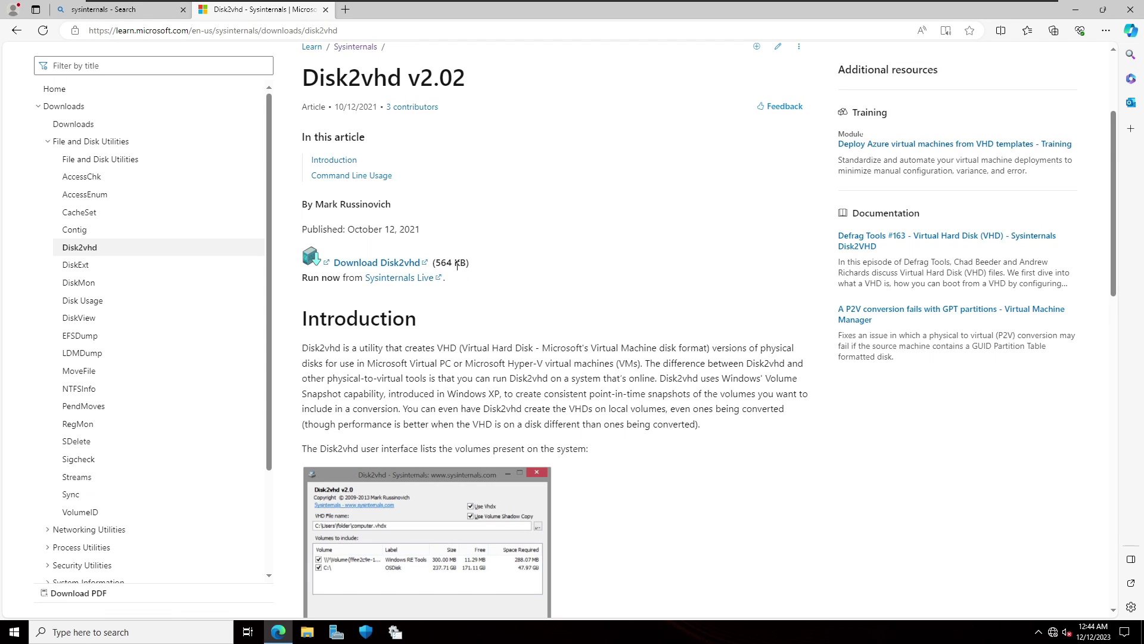
click(371, 265)
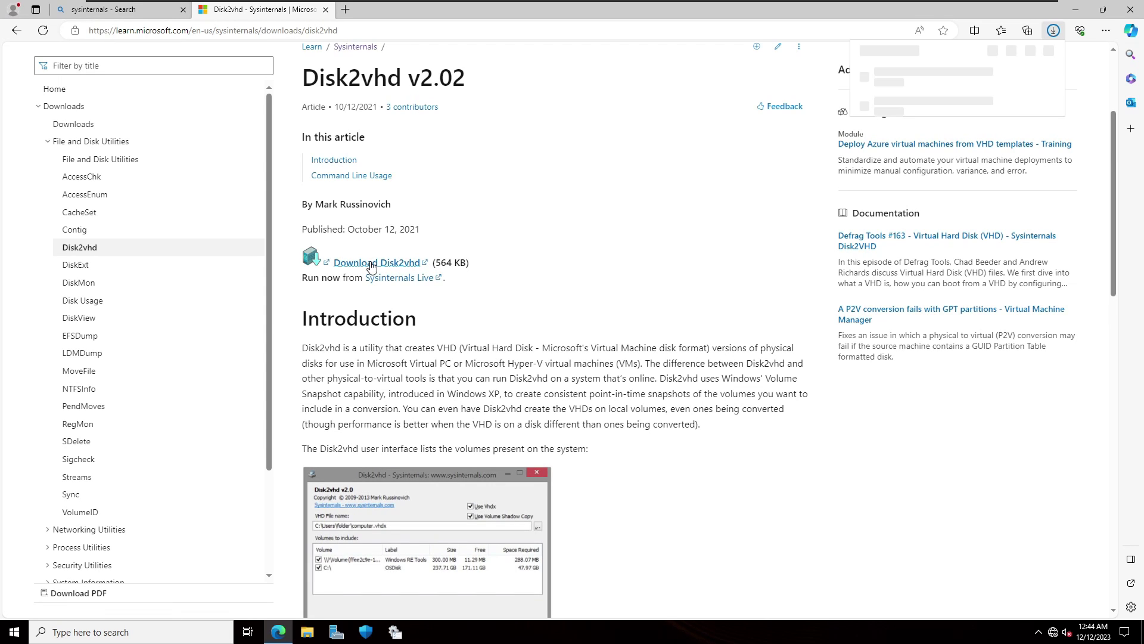
mouse_move(953, 77)
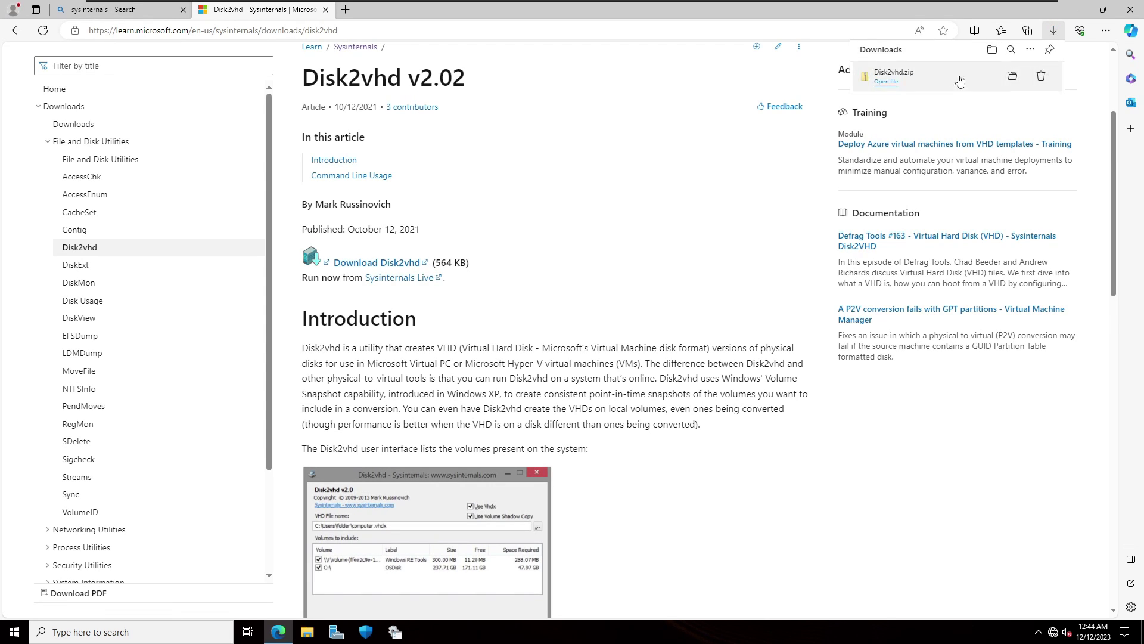
Step: Extract Disk2vhd.zip in Downloads into a Disk2vhd folder with Extract All
click(1011, 77)
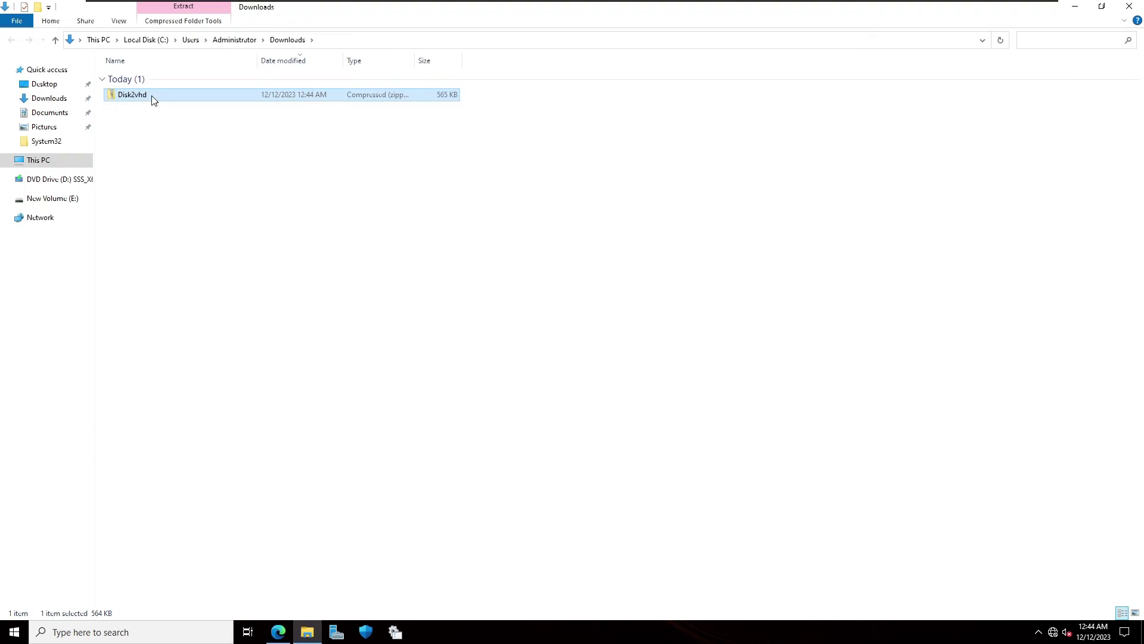
right_click(151, 95)
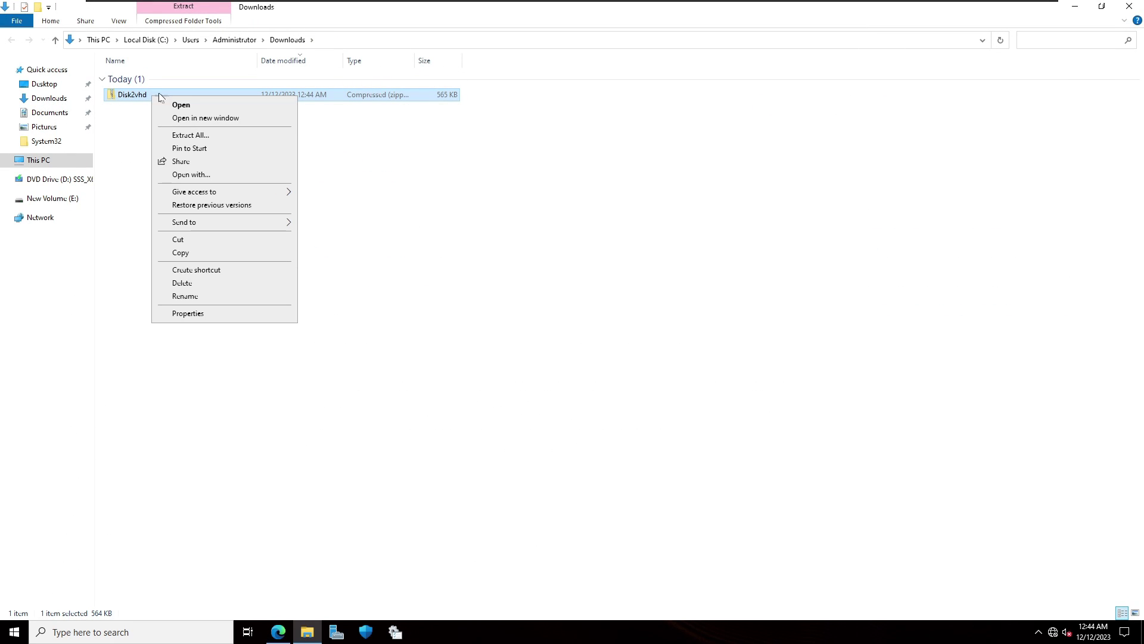
click(222, 137)
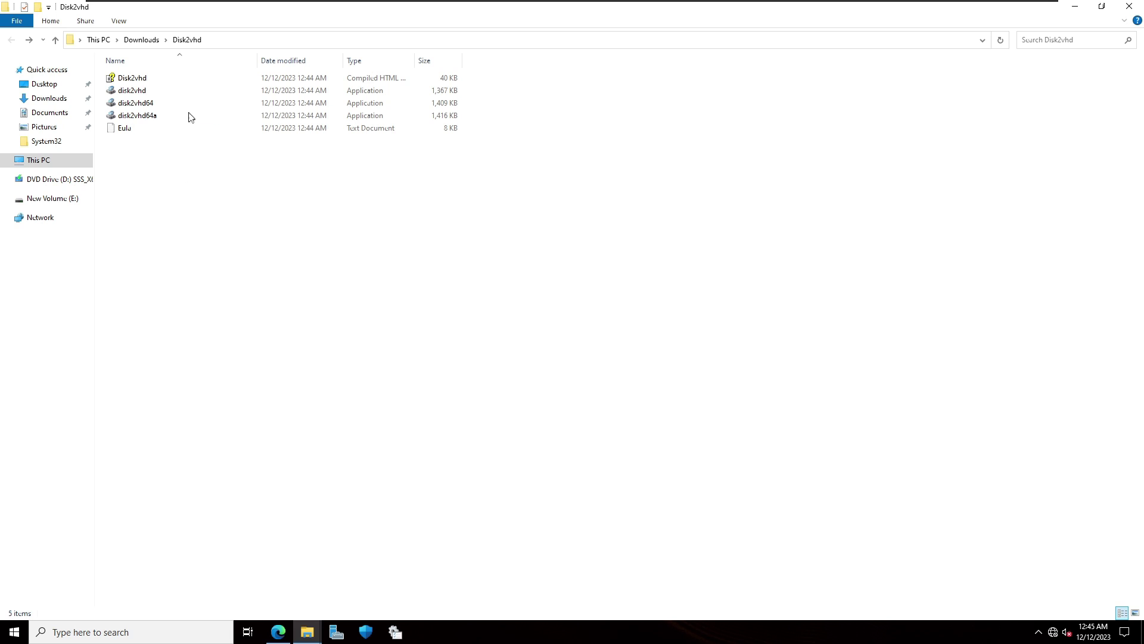
right_click(150, 106)
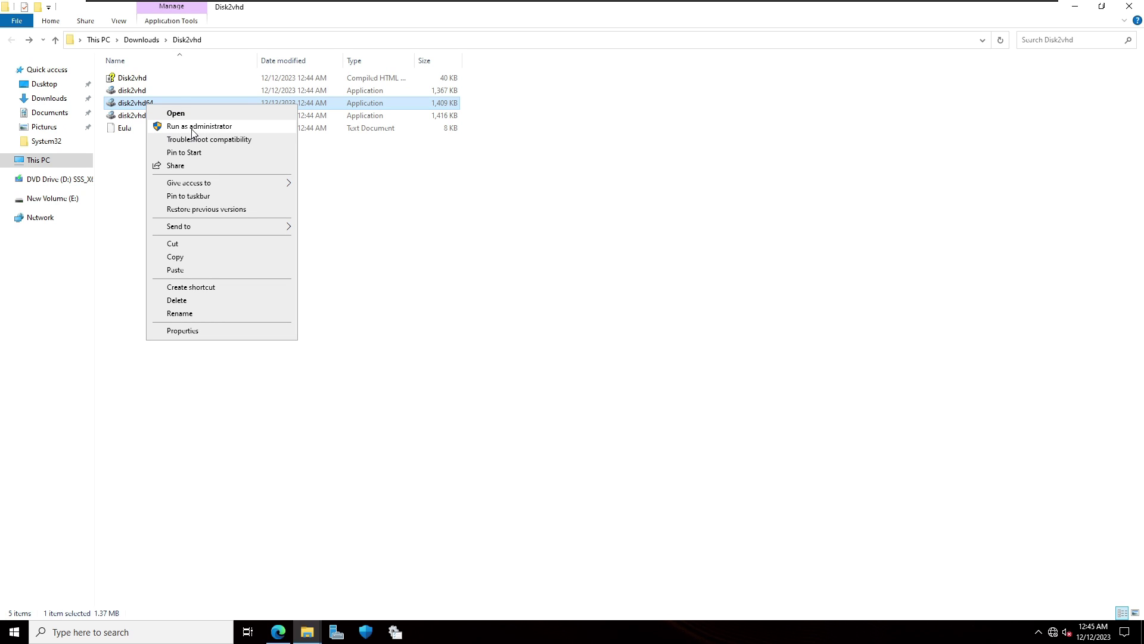
Step: Run disk2vhd64 as administrator, accept the licence, and create MASTER.vhdx from the volumes
click(192, 128)
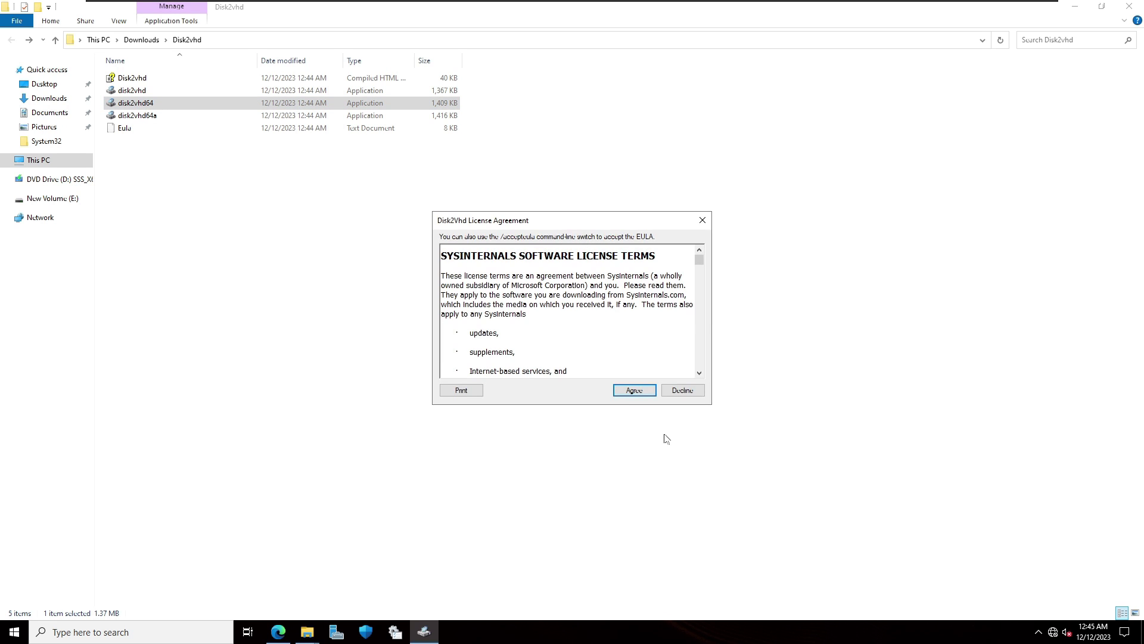
click(635, 390)
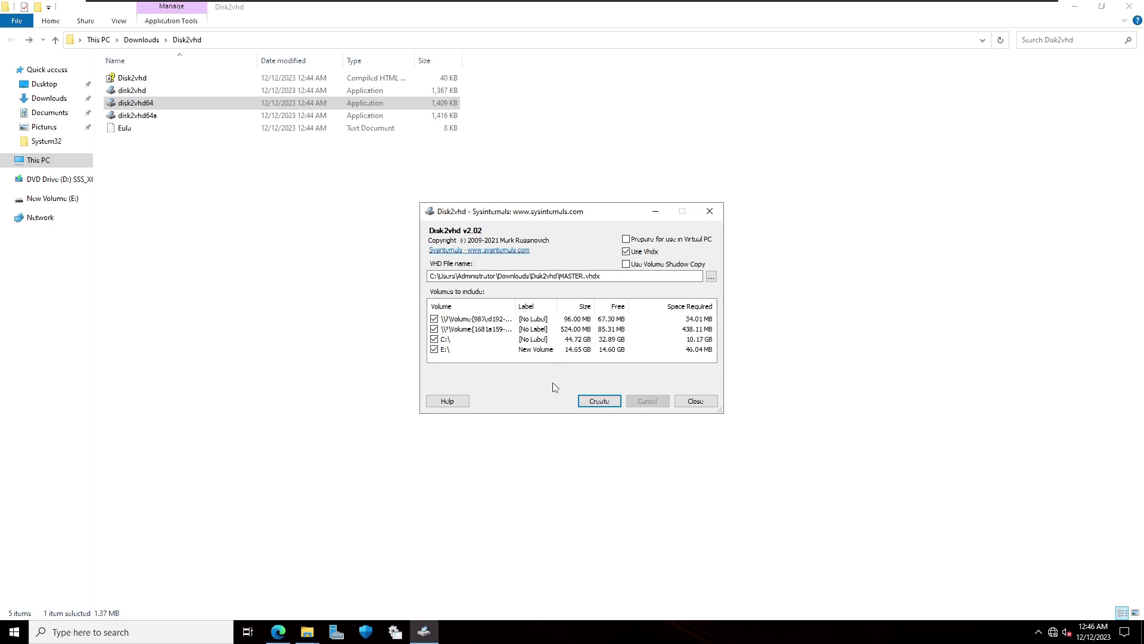
click(609, 402)
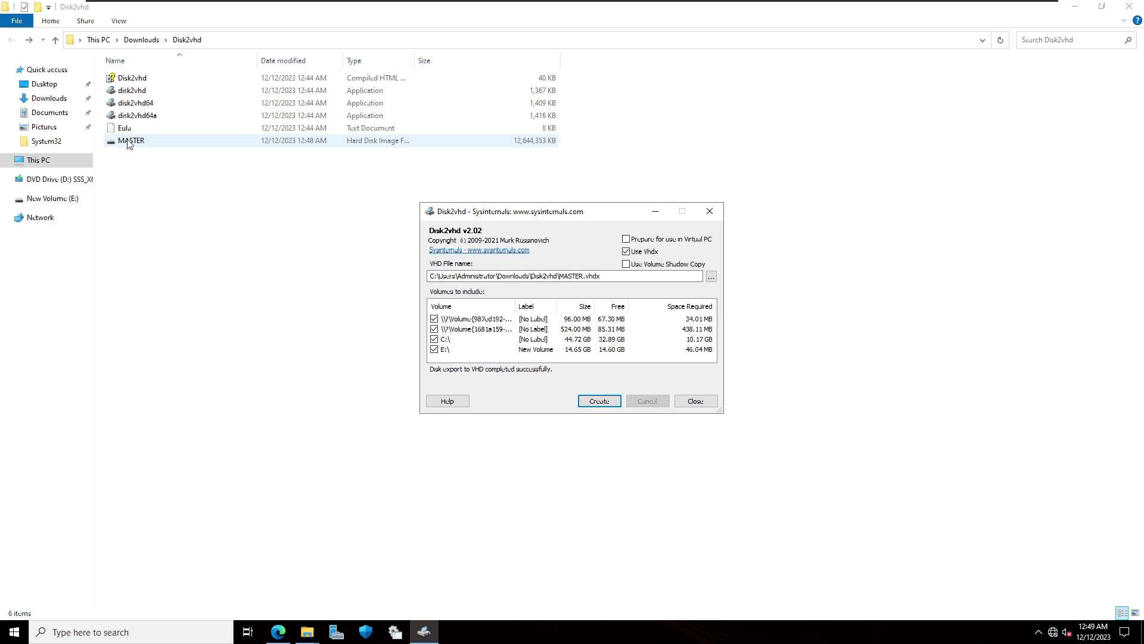
Step: Select the finished MASTER.vhdx image, then switch to Server Manager
click(130, 142)
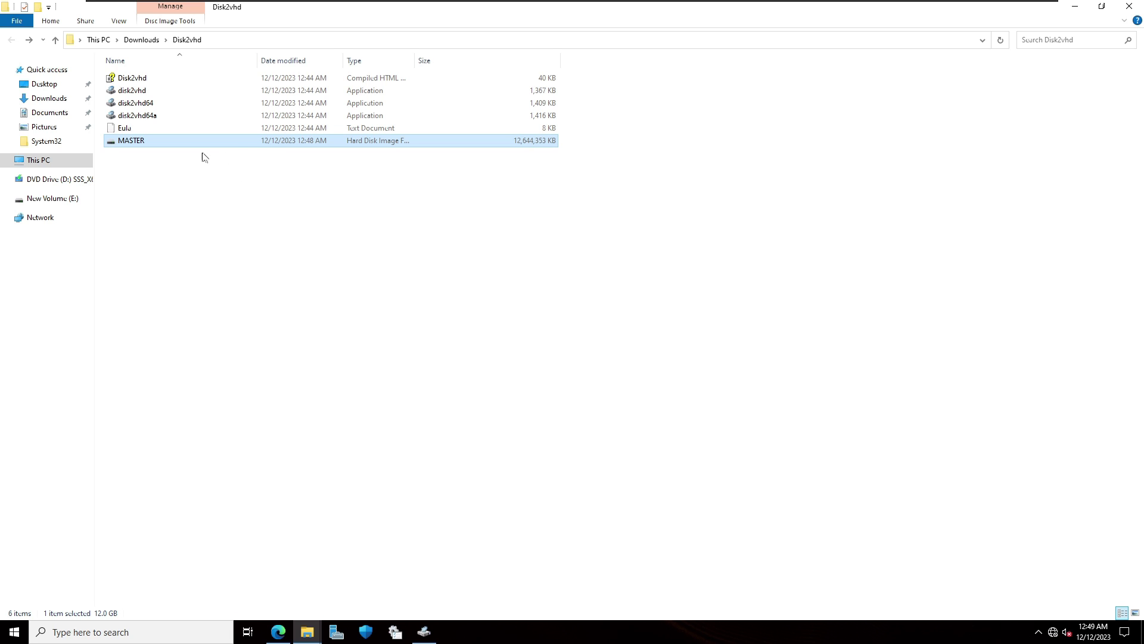
click(338, 636)
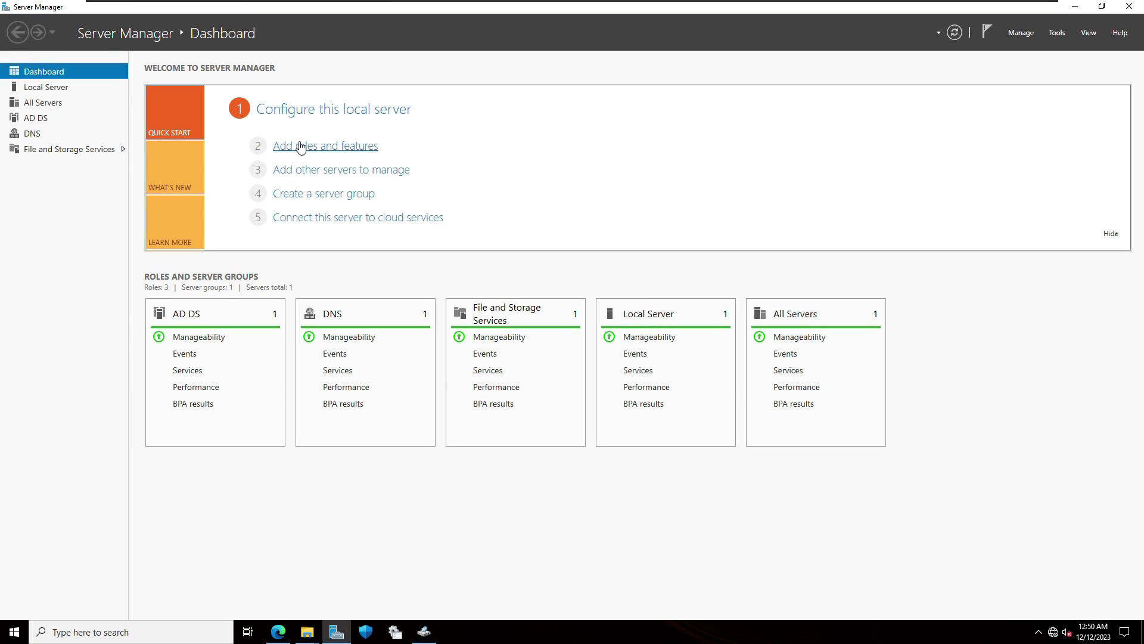
Step: Add the Hyper-V role with its management tools on the local server, skipping extra features
click(301, 146)
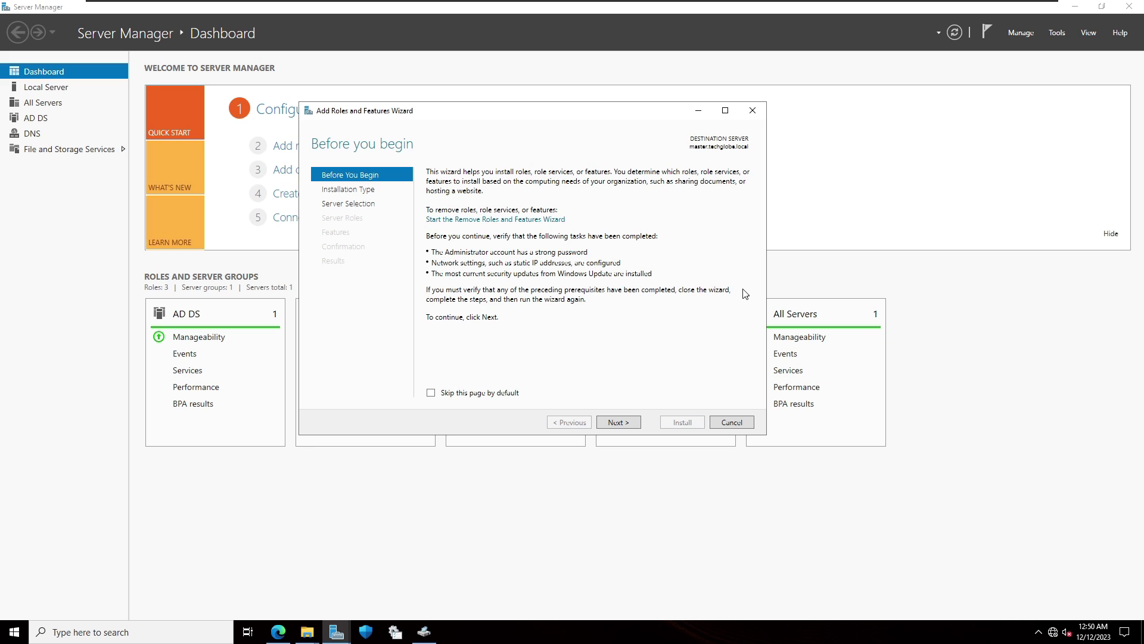
click(623, 423)
click(620, 423)
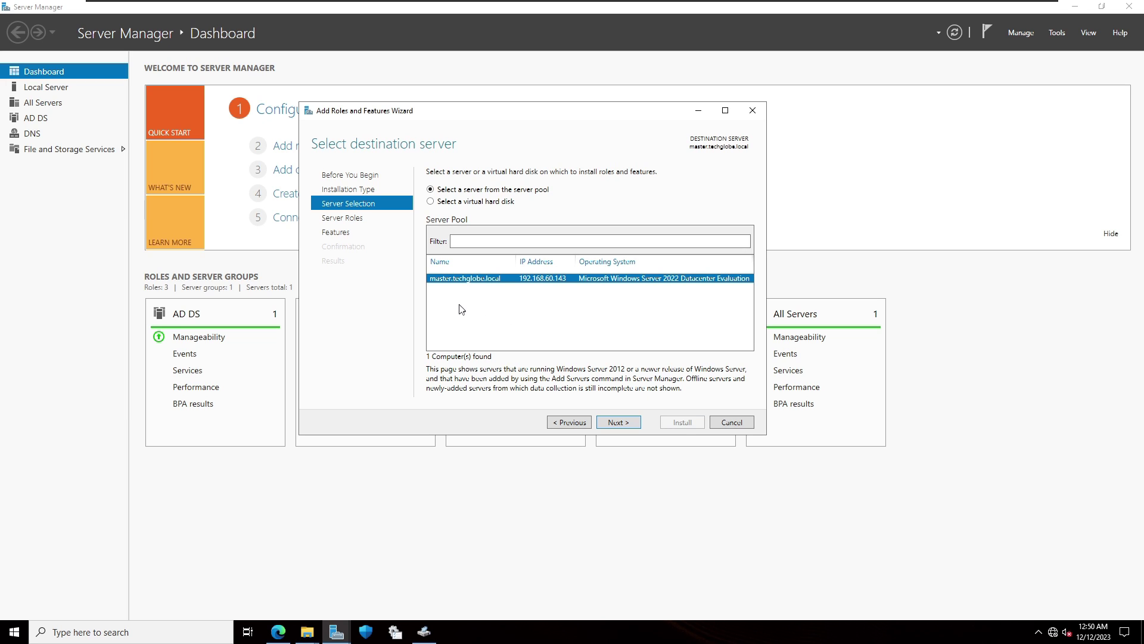
click(618, 423)
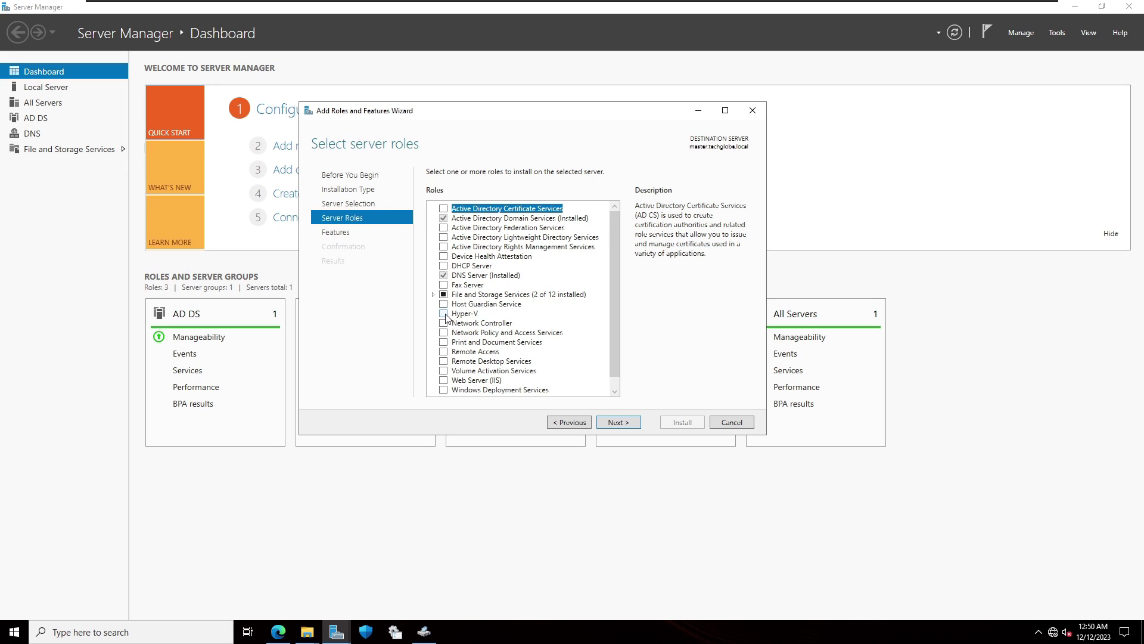
click(444, 313)
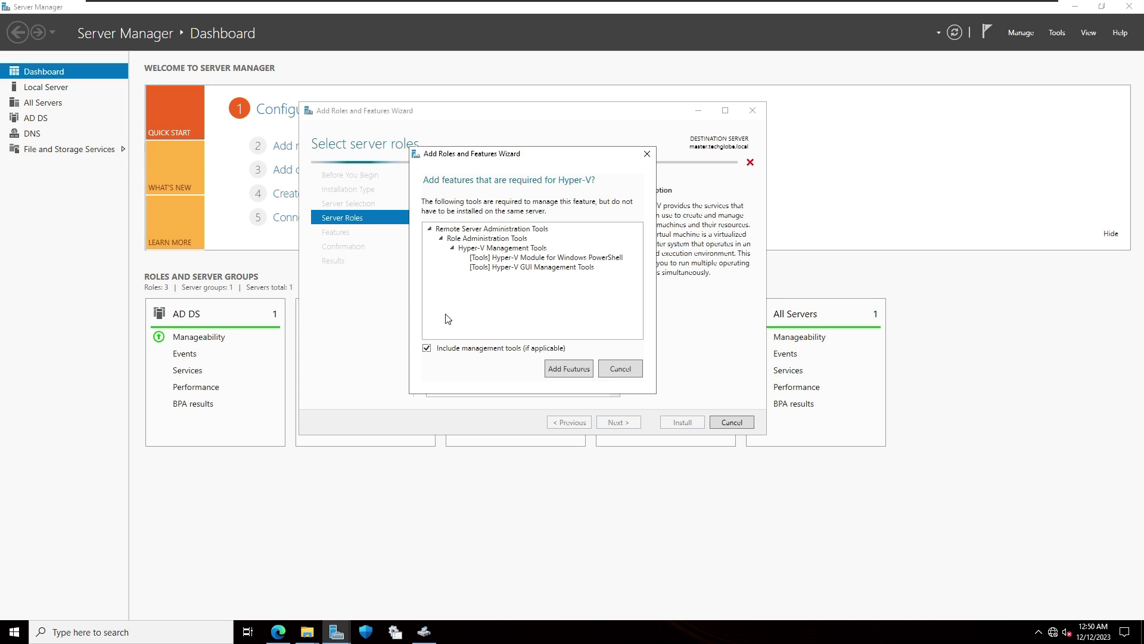
click(569, 369)
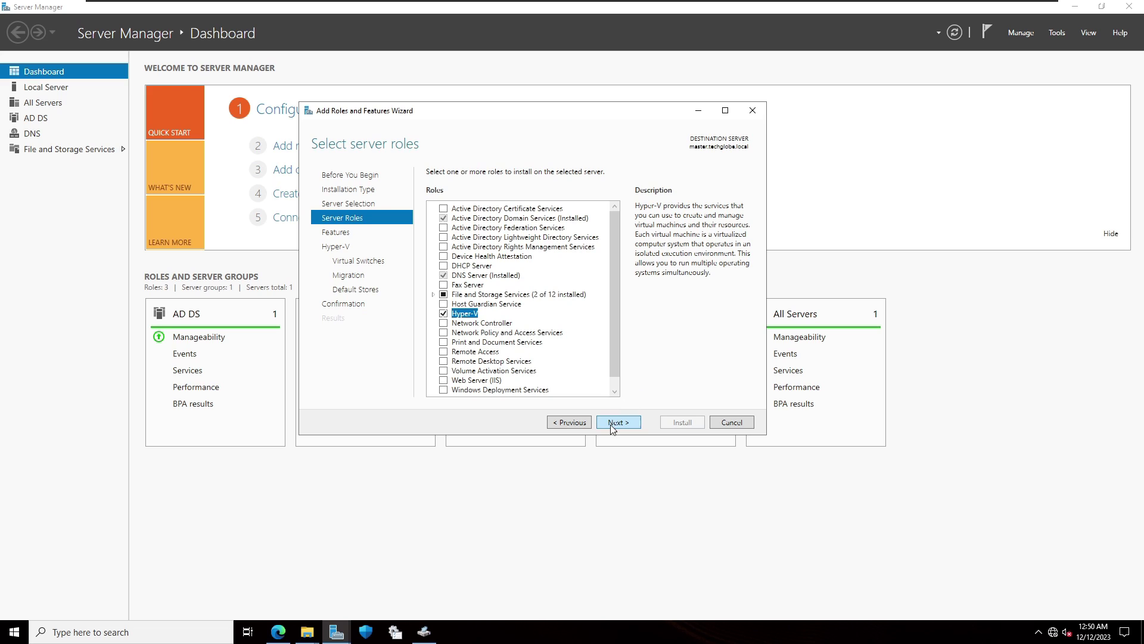
click(611, 428)
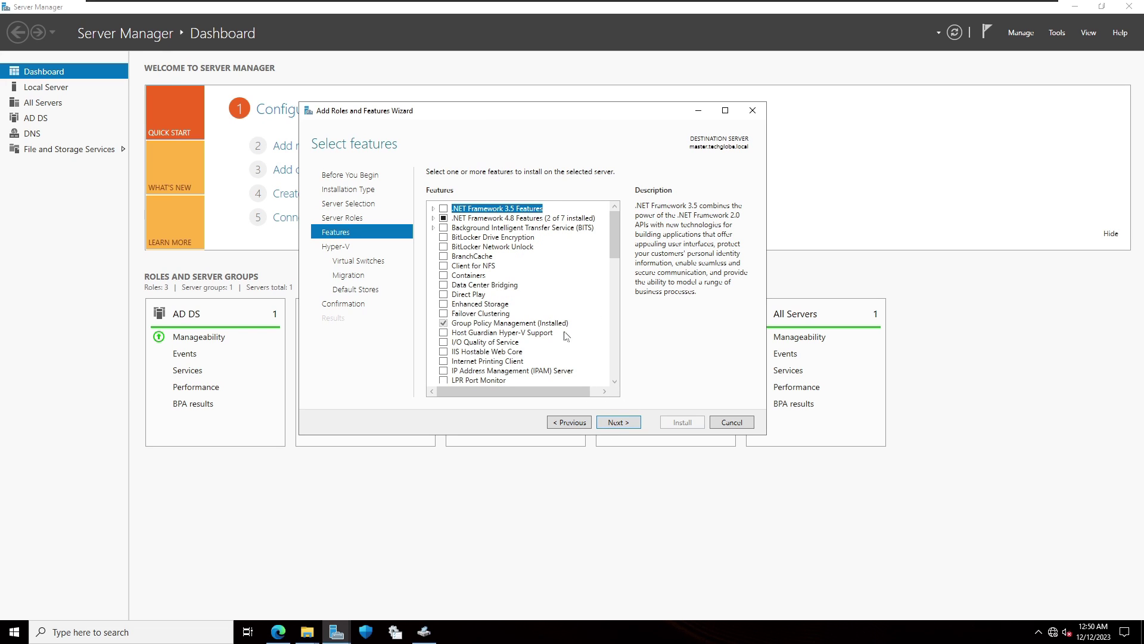
click(620, 425)
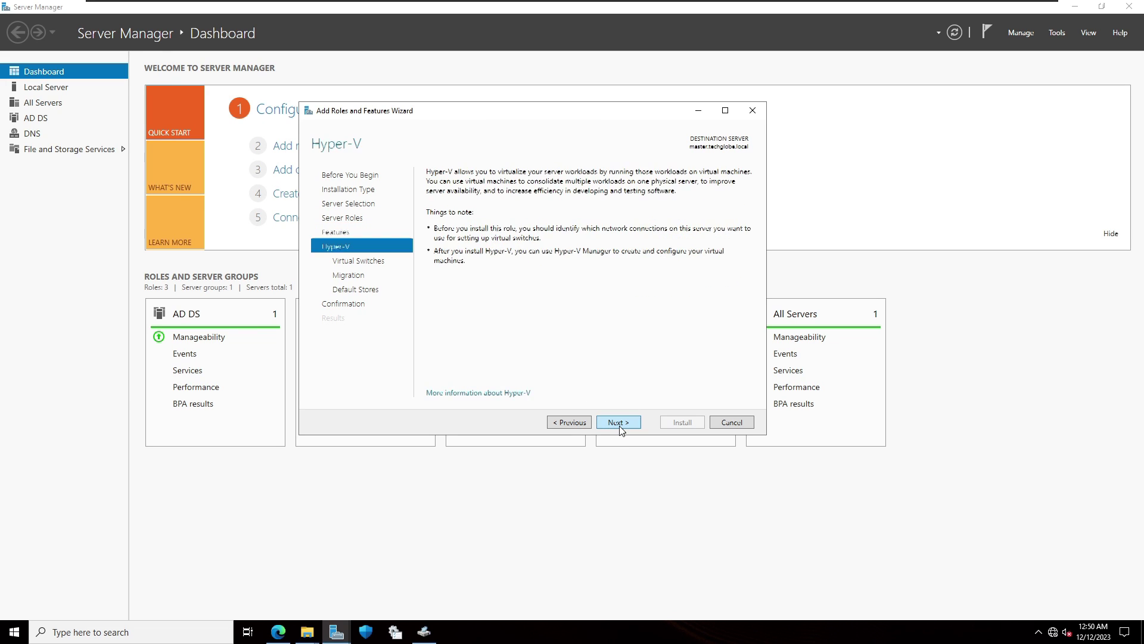
Step: Create a virtual switch on Ethernet0, keep default migration and storage settings, and allow automatic restart
click(614, 425)
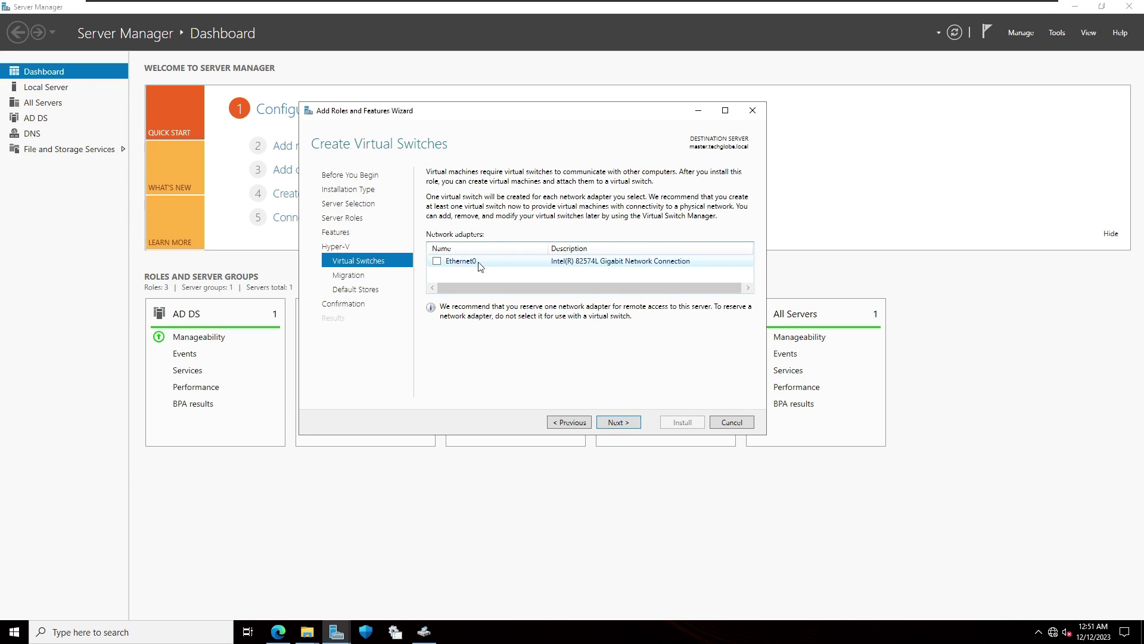
click(437, 261)
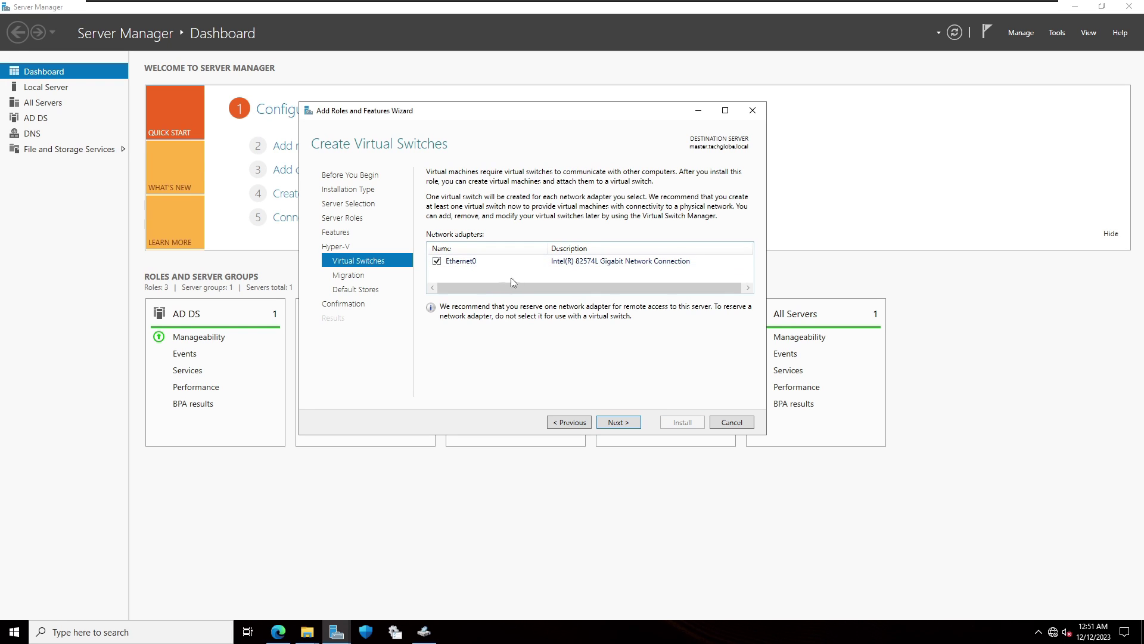
click(616, 424)
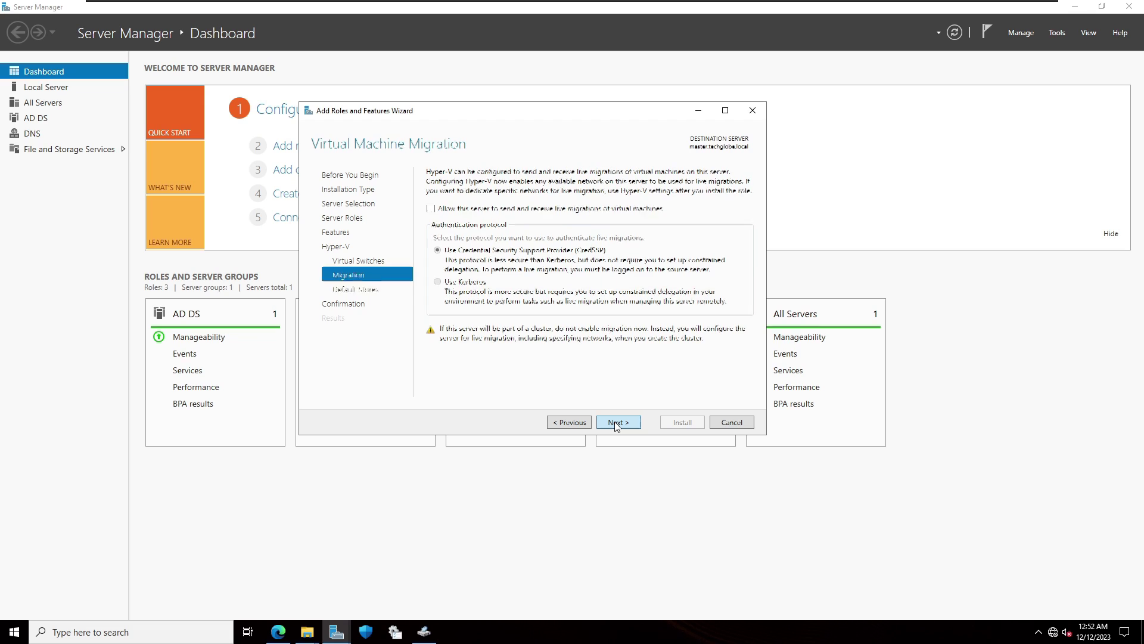
click(616, 423)
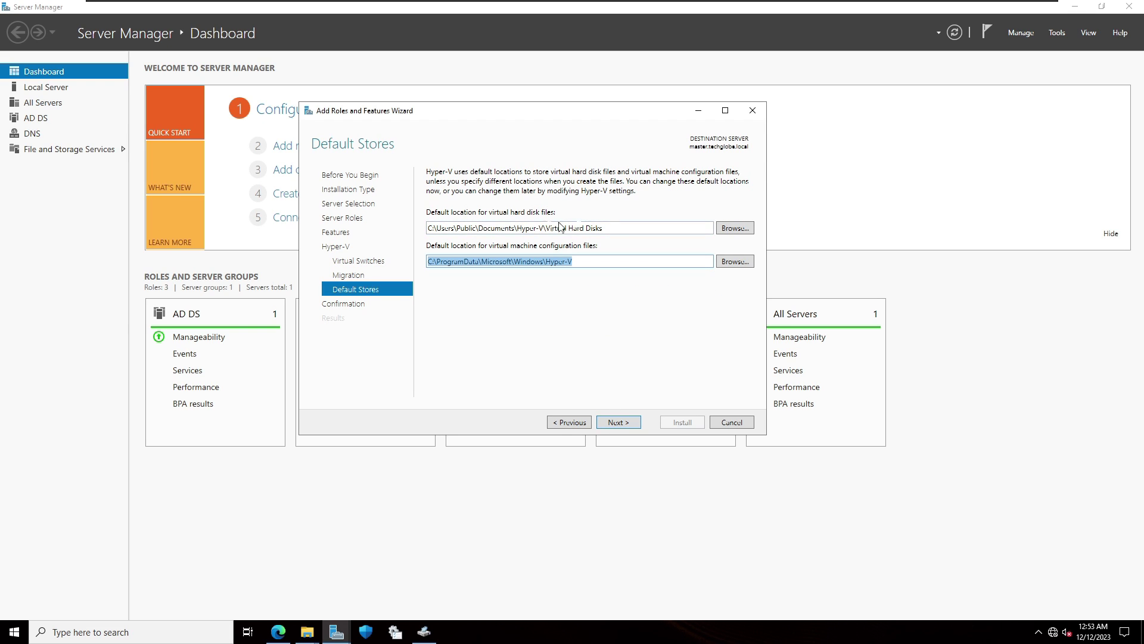
triple_click(627, 230)
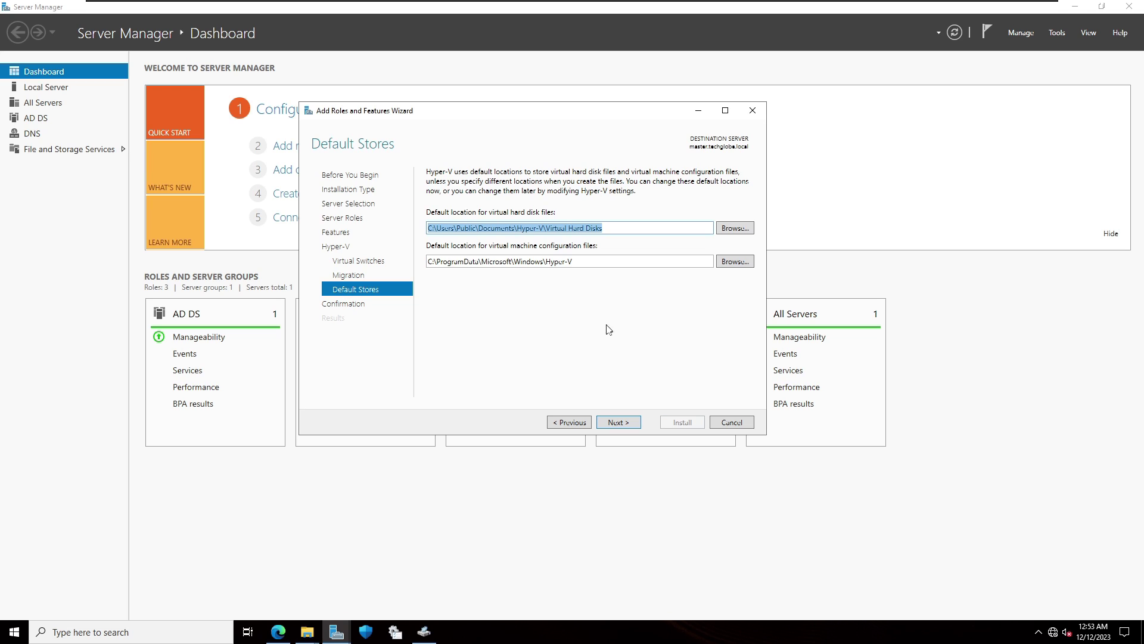
click(615, 423)
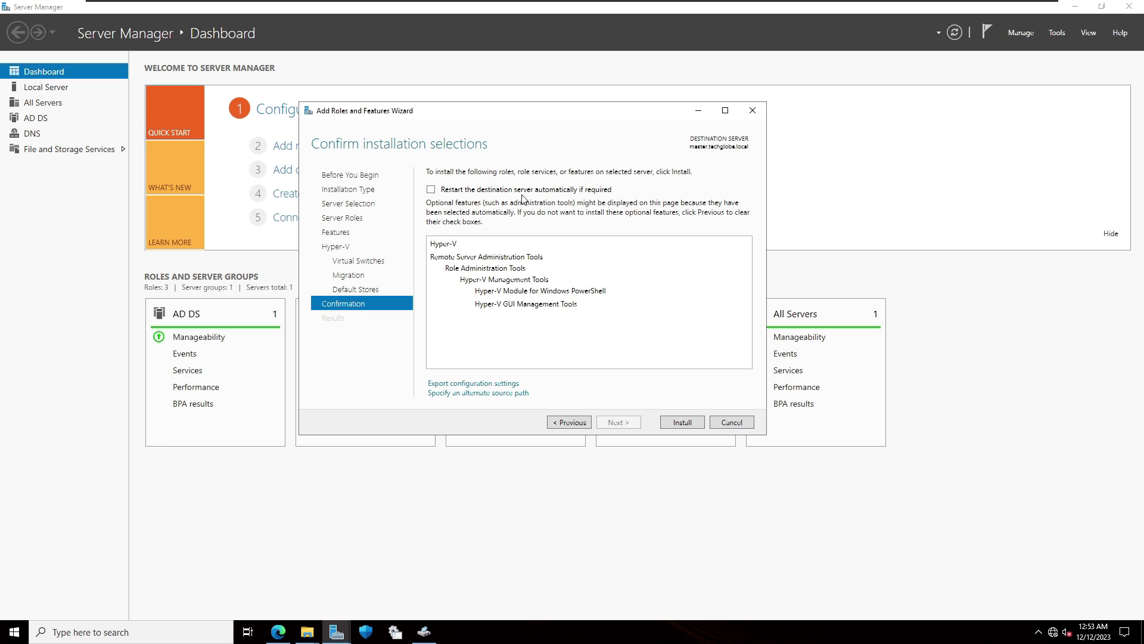
click(432, 190)
Step: Confirm automatic restart and install the Hyper-V role, moving the results window aside
click(605, 356)
click(681, 422)
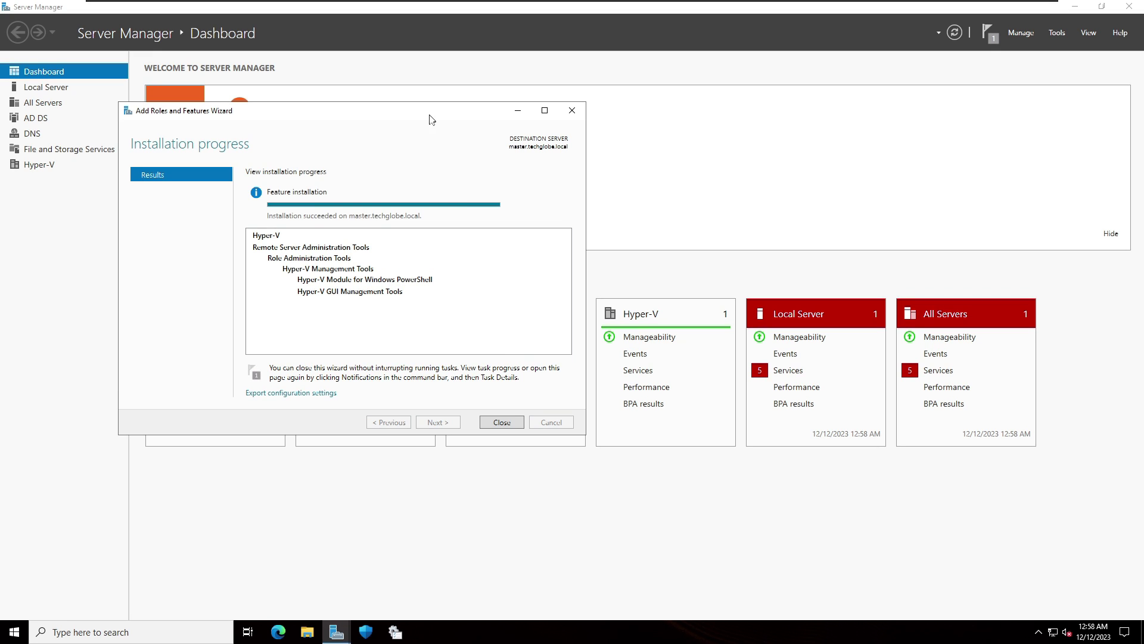
drag(425, 111, 518, 115)
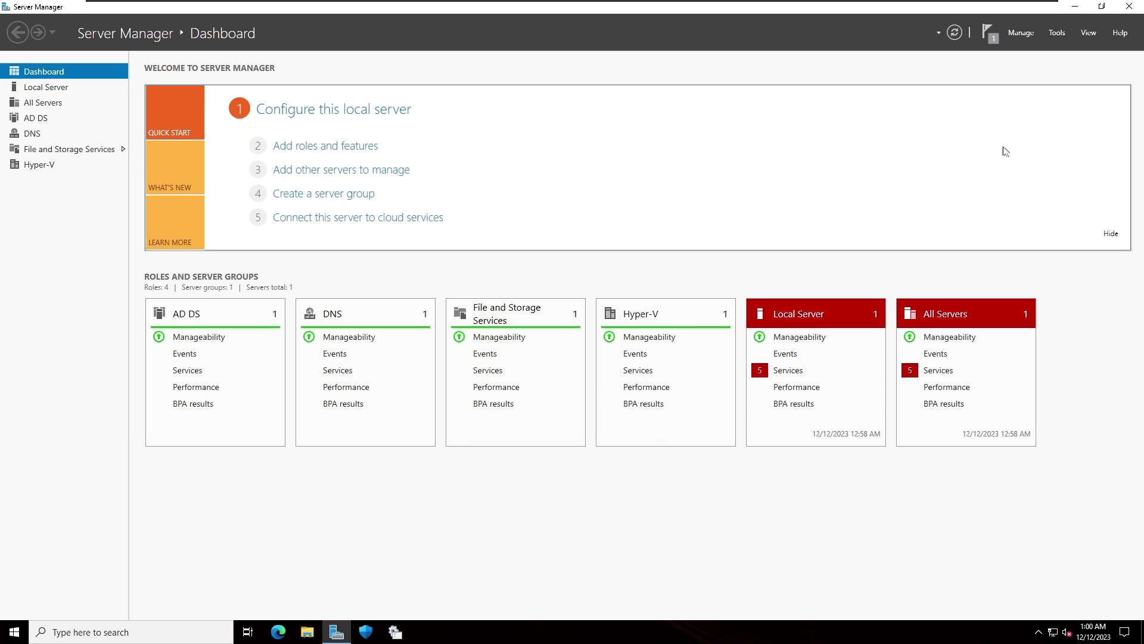
click(1056, 33)
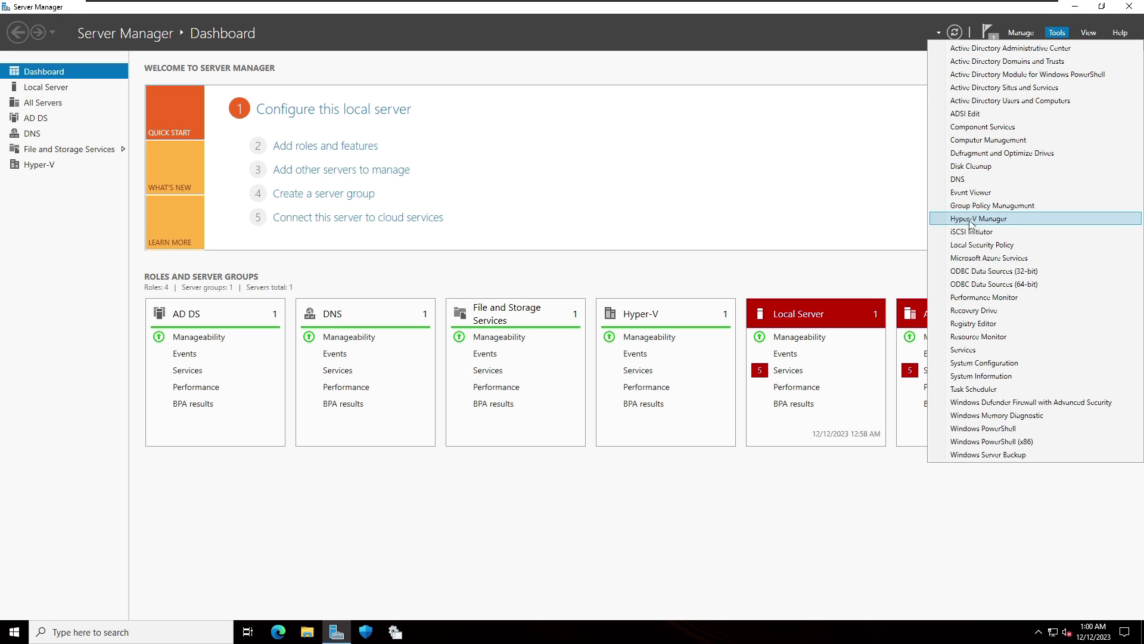
Step: Launch Hyper-V Manager from the Tools menu and select the MASTER server
click(1004, 219)
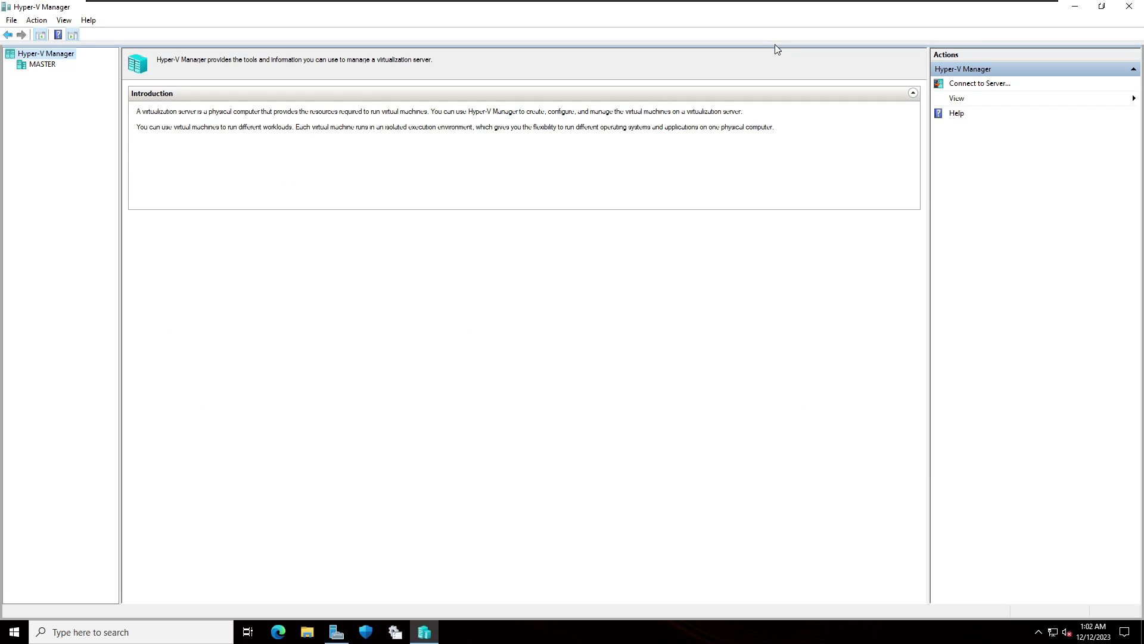
click(741, 25)
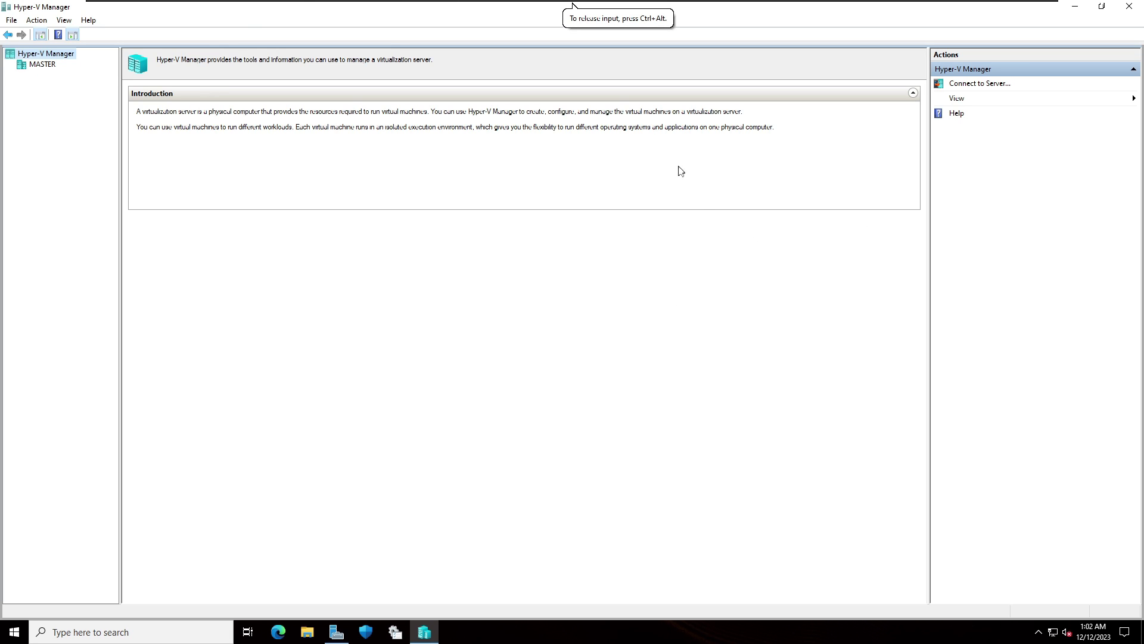
click(37, 65)
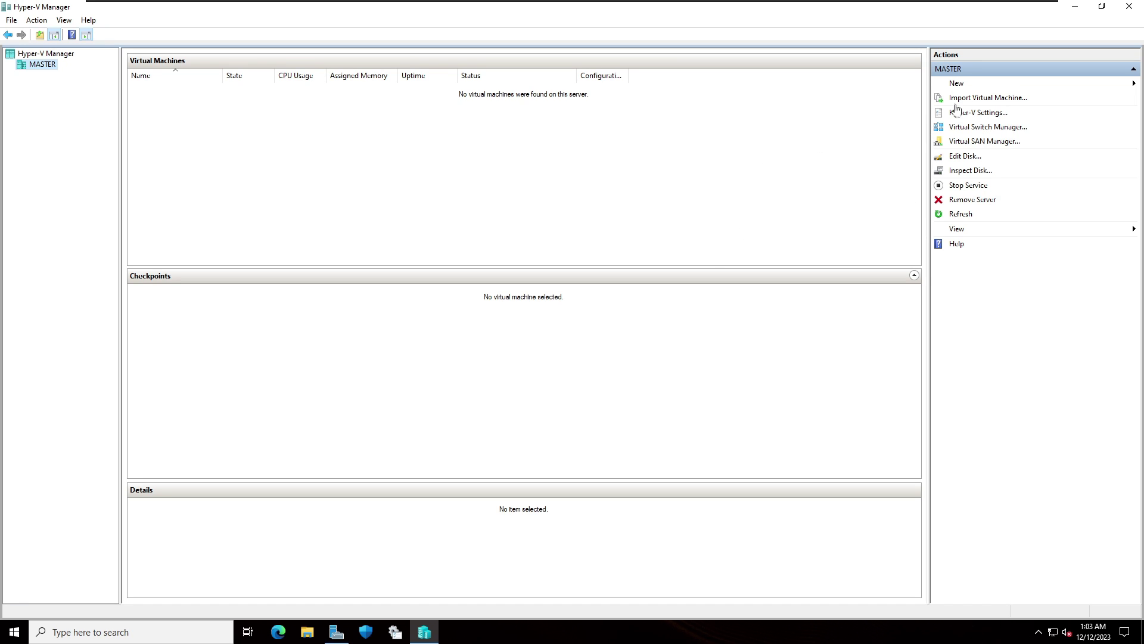
Step: Start the New Virtual Machine Wizard from Actions > New and reach the Specify Name and Location page
click(958, 85)
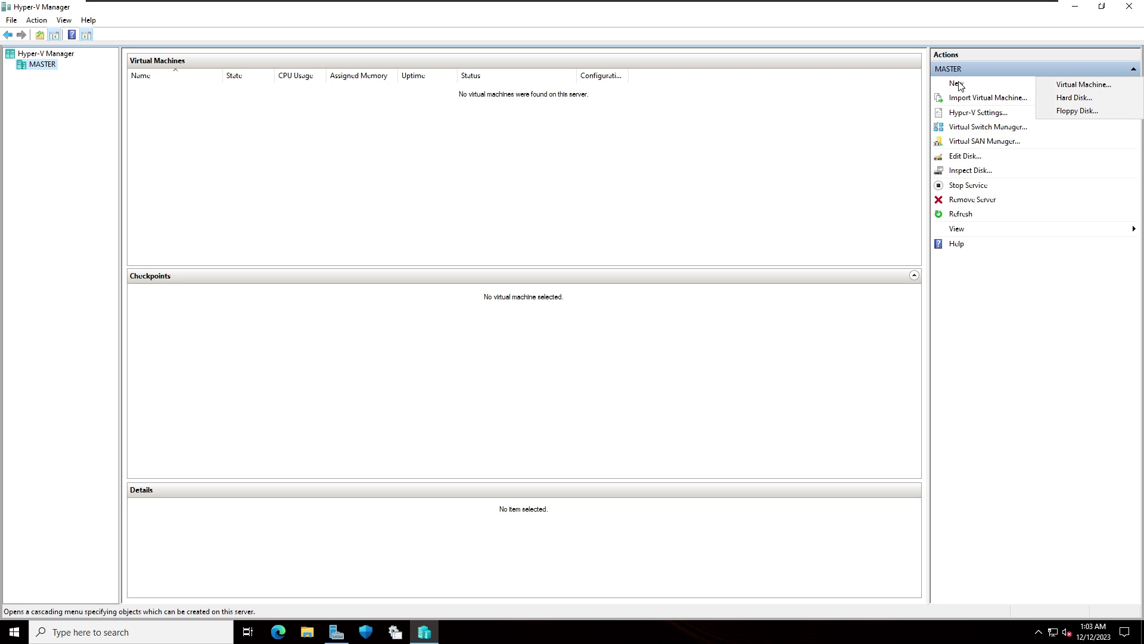
click(1075, 88)
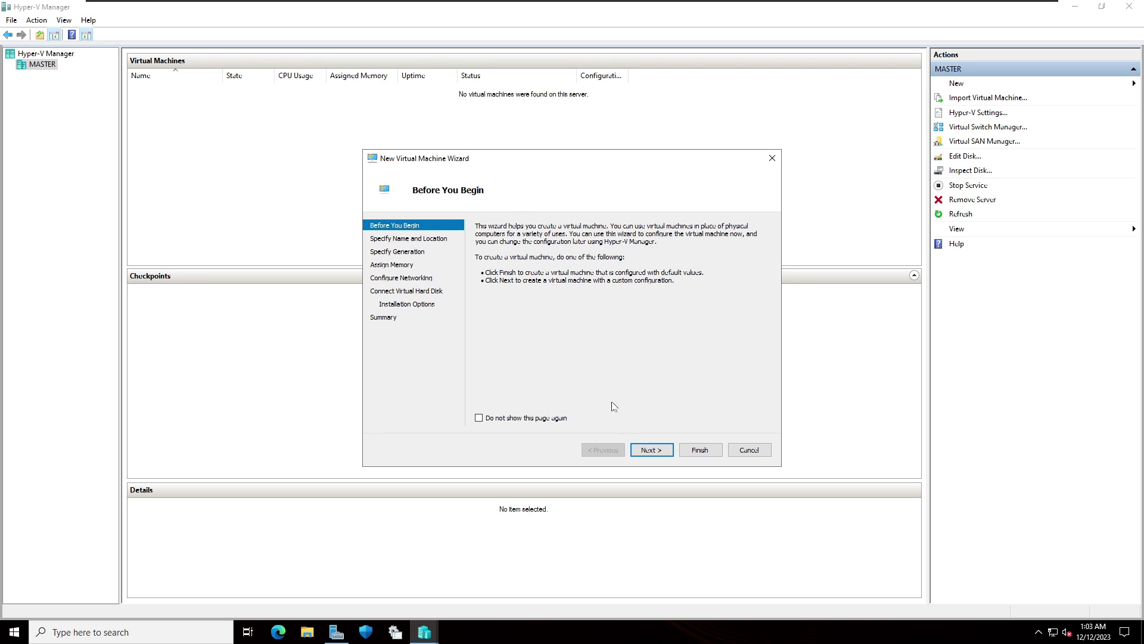
click(652, 450)
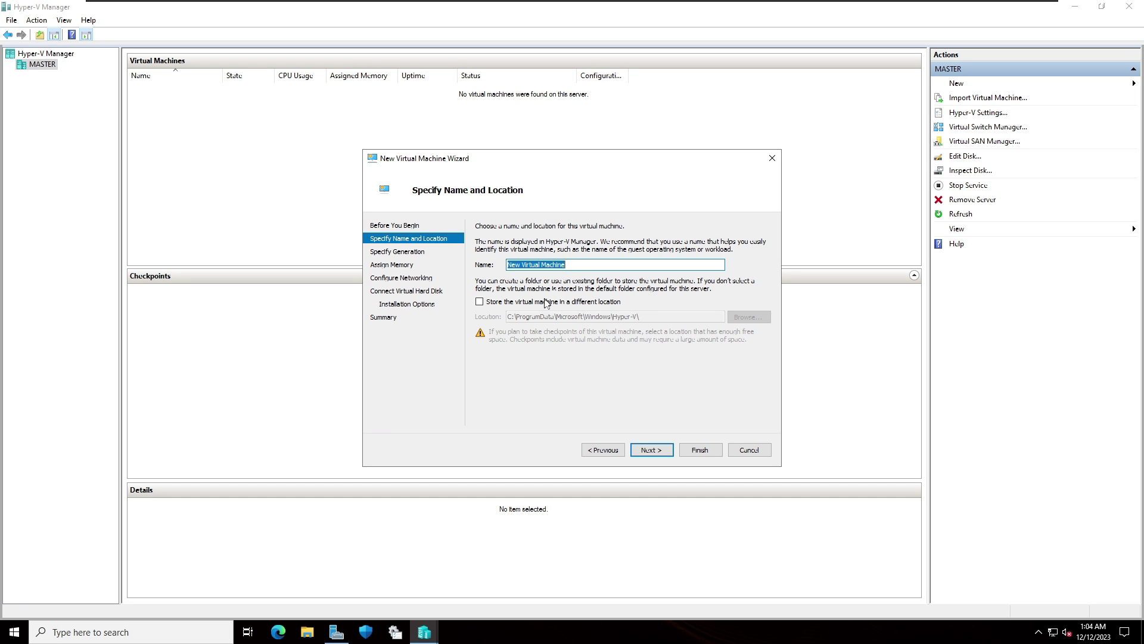
Step: Minimize Hyper-V Manager and view the About page: Windows Server 2022 Datacenter Evaluation, 4.00 GB RAM
click(1076, 10)
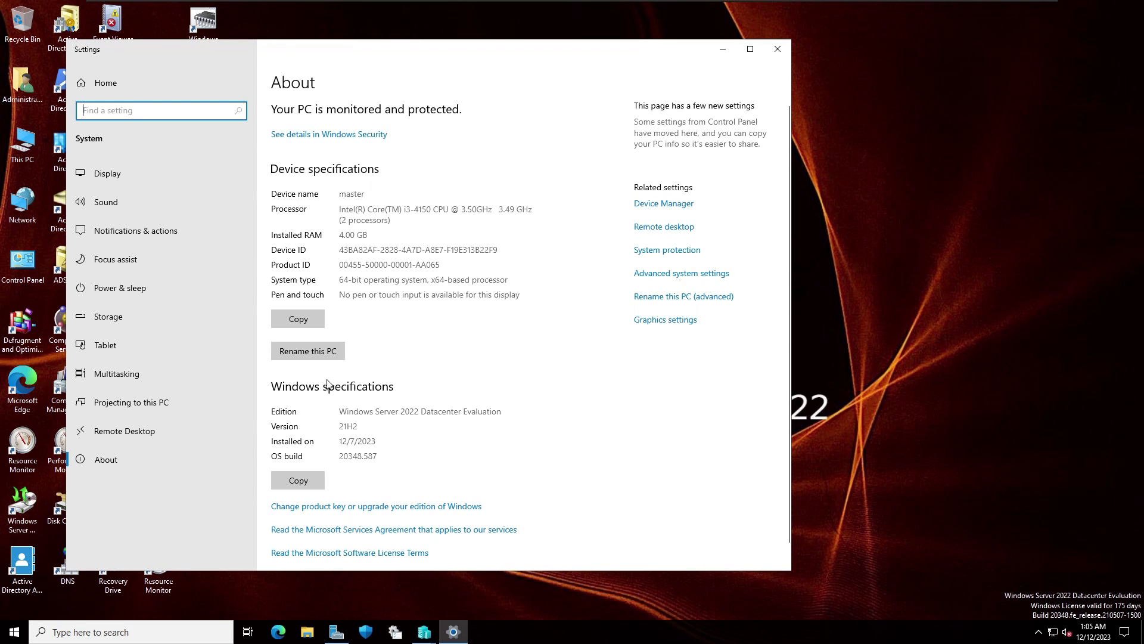
Step: Move Settings aside and bring the New Virtual Machine Wizard back at Specify Name and Location
drag(359, 53, 505, 60)
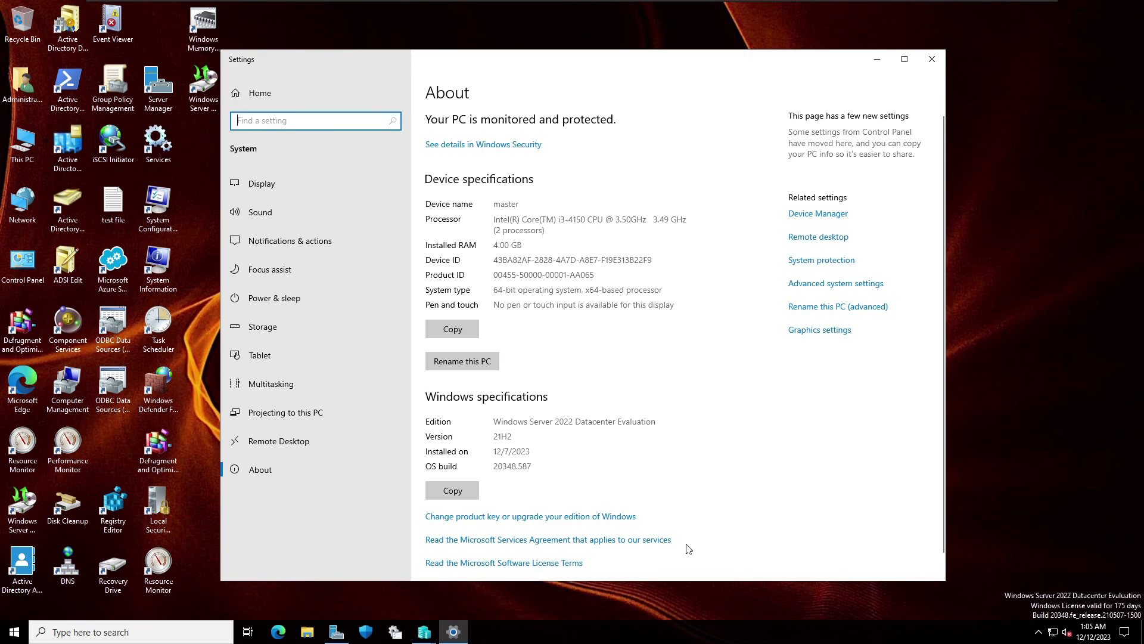
mouse_move(427, 633)
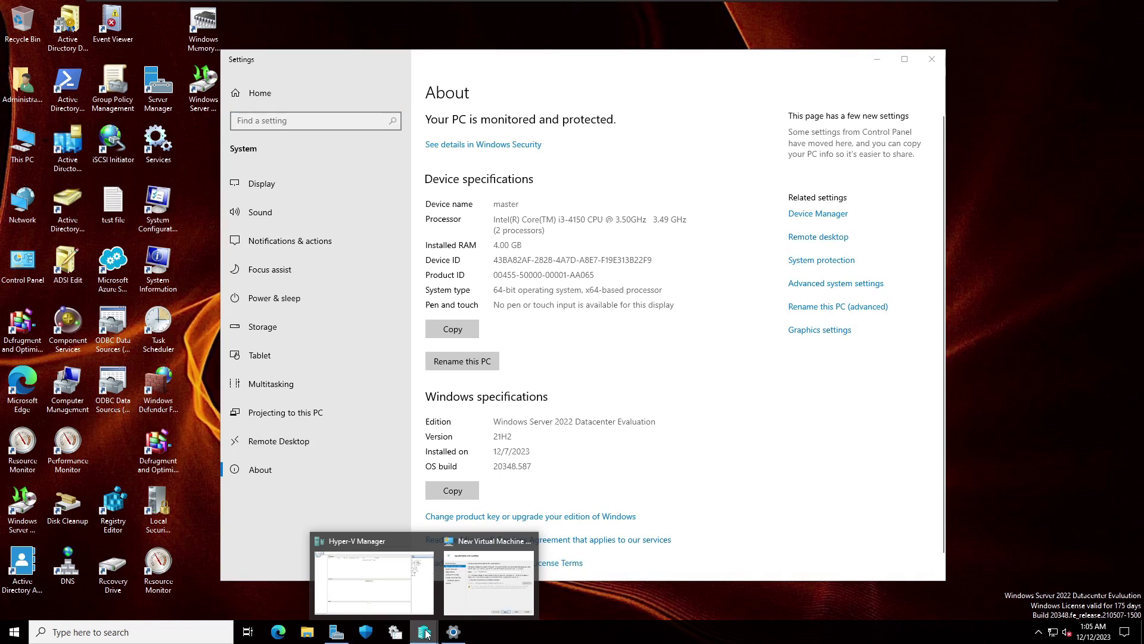
click(503, 585)
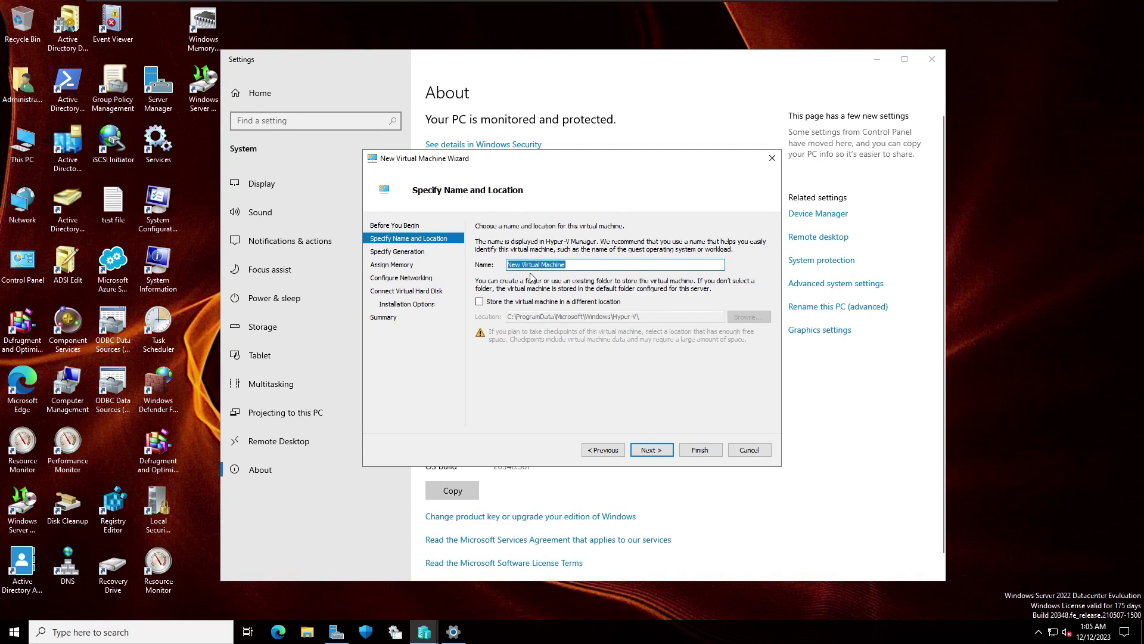
Step: Name the virtual machine 'windows server 2022' and keep it as Generation 2
click(676, 182)
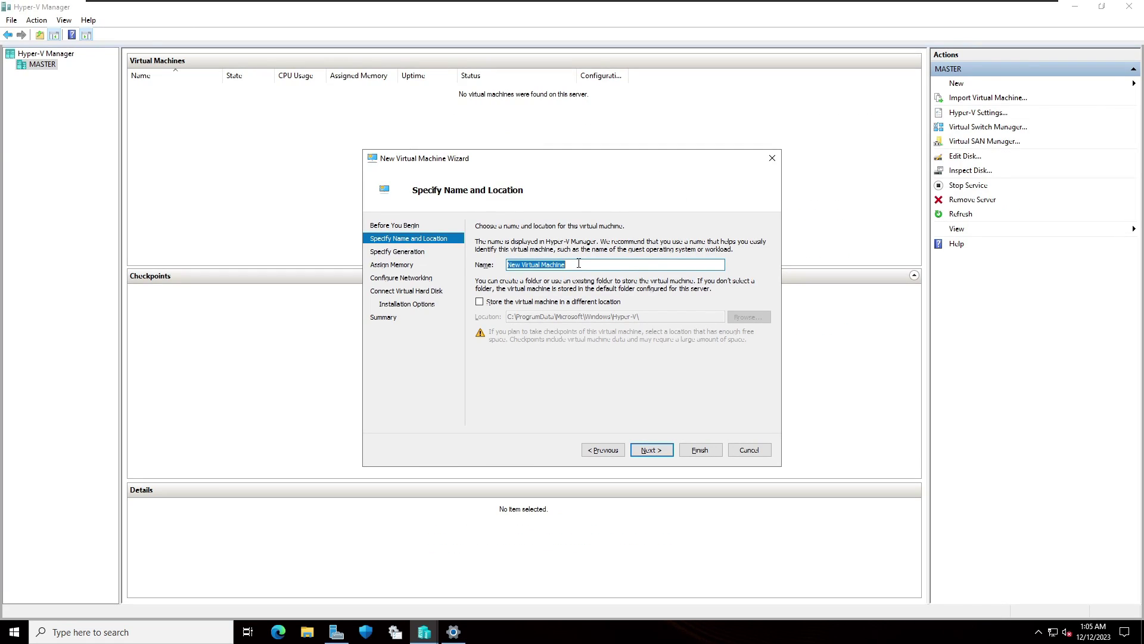
text(windows server 202)
key(Return)
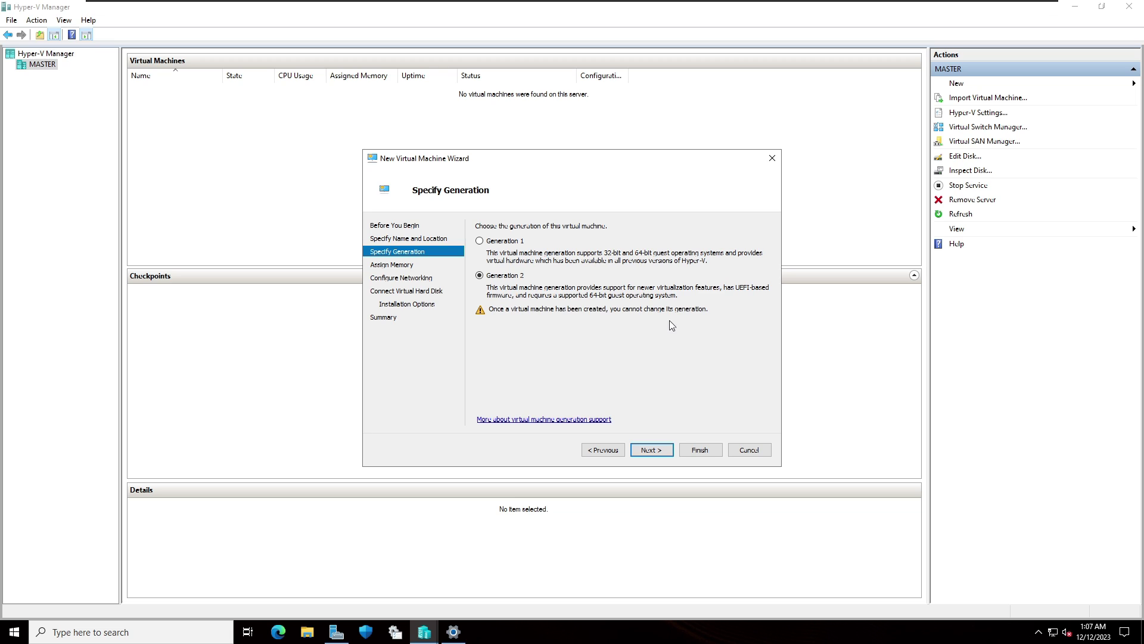
click(665, 451)
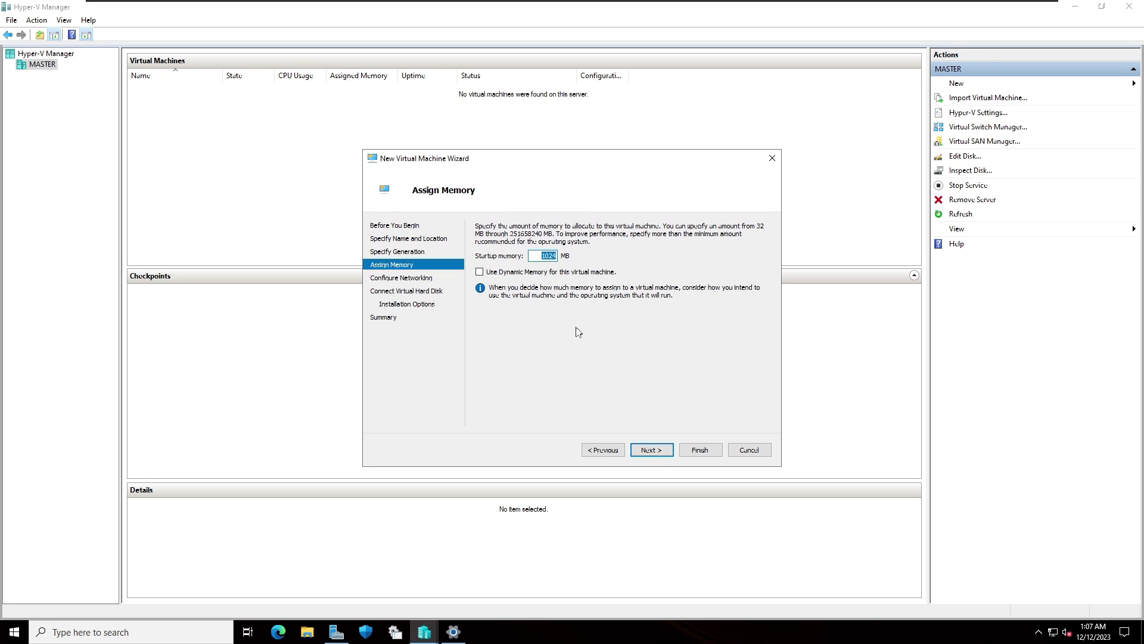
Step: Keep the VM's startup memory at 1024 MB
click(541, 256)
drag(533, 256, 576, 255)
click(654, 453)
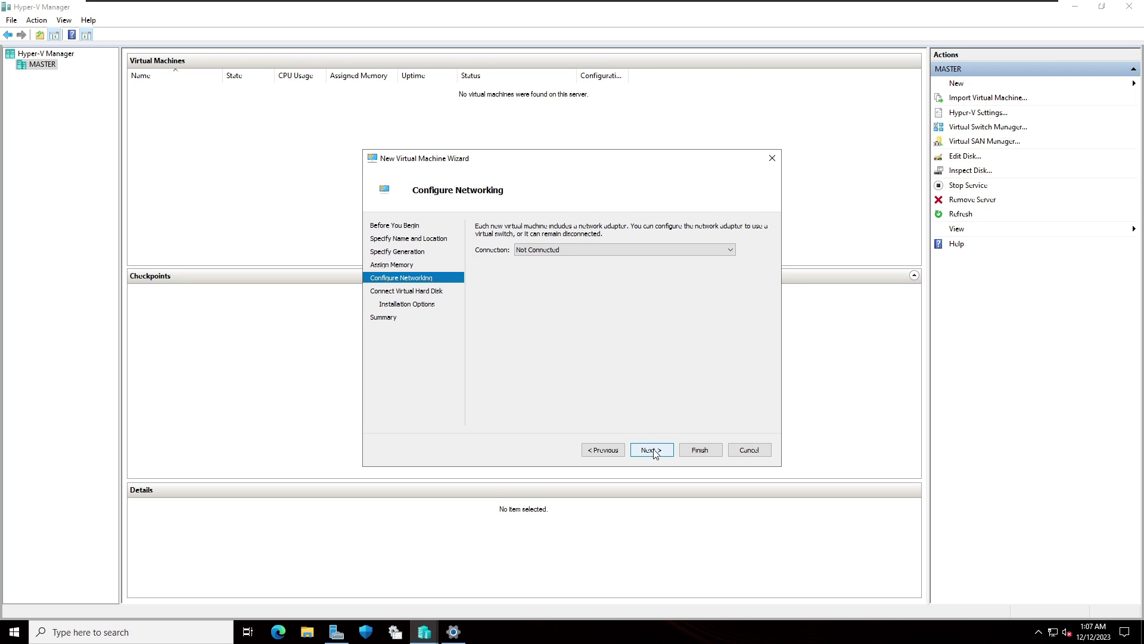
Step: Connect the VM's network adapter to the Intel 82574L virtual switch
click(571, 248)
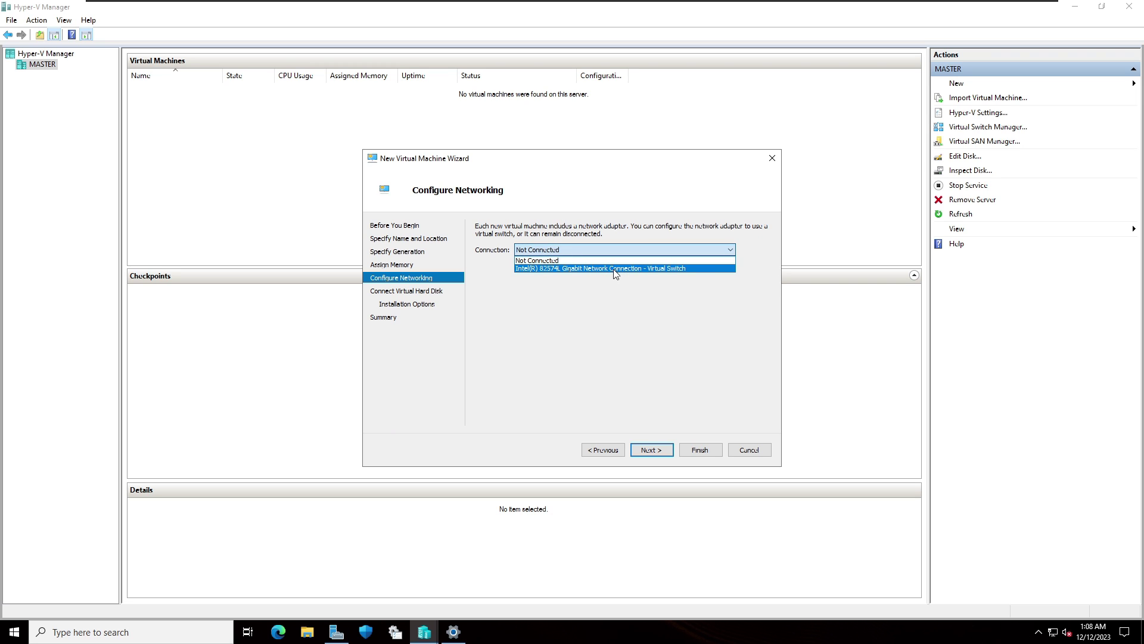
click(613, 269)
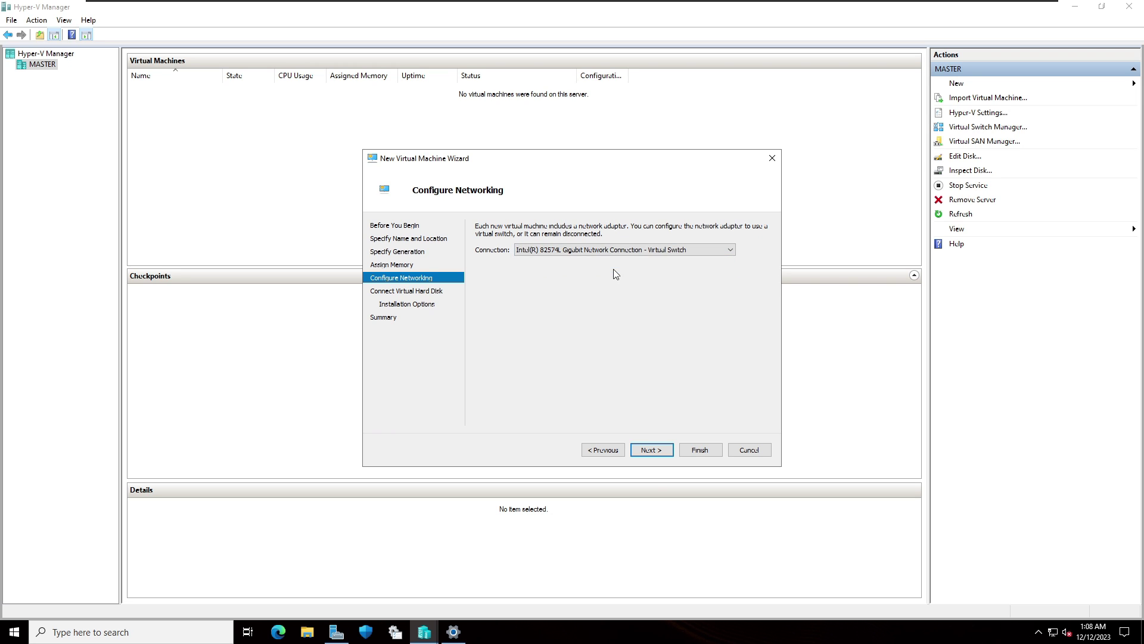
click(649, 452)
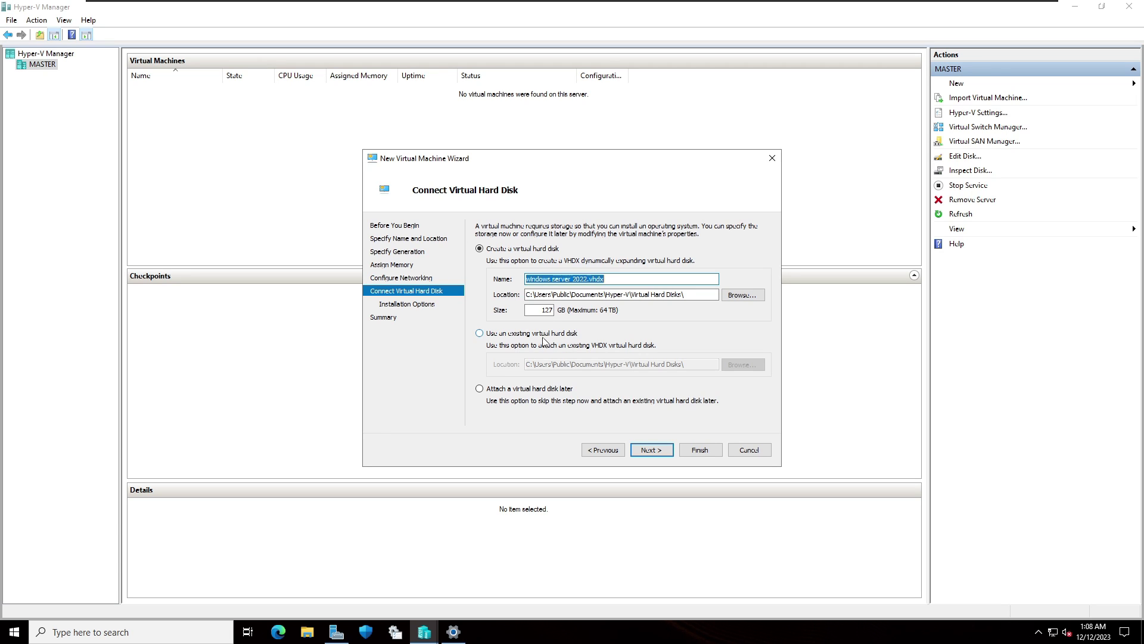
Step: Use the existing MASTER.VHDX from Downloads\Disk2vhd as the VM's hard disk
click(522, 337)
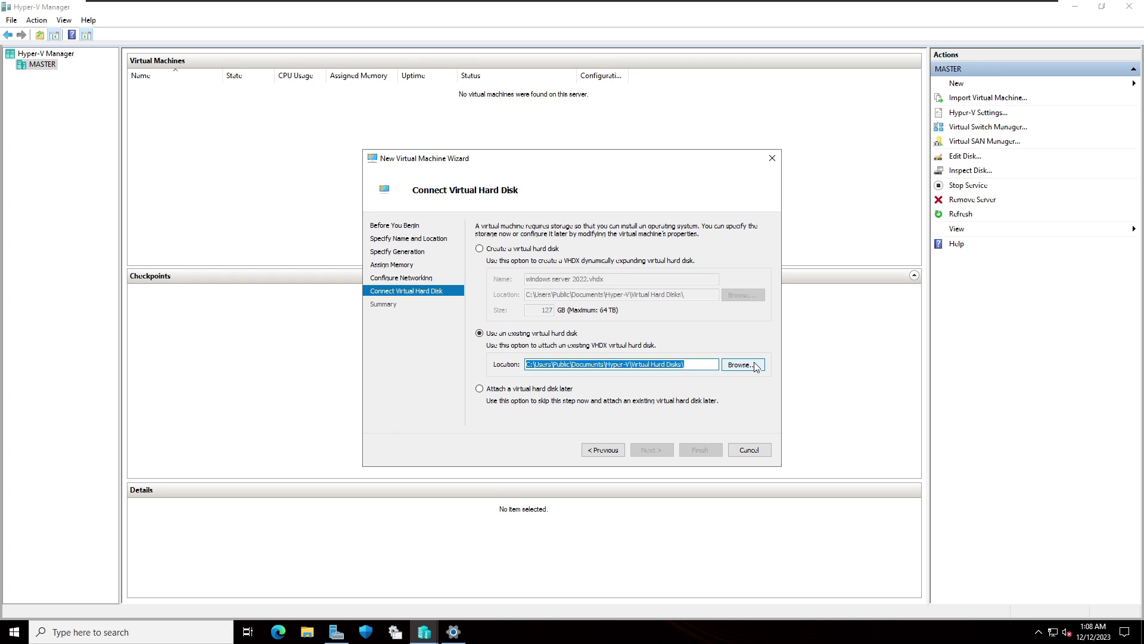
click(741, 365)
click(425, 277)
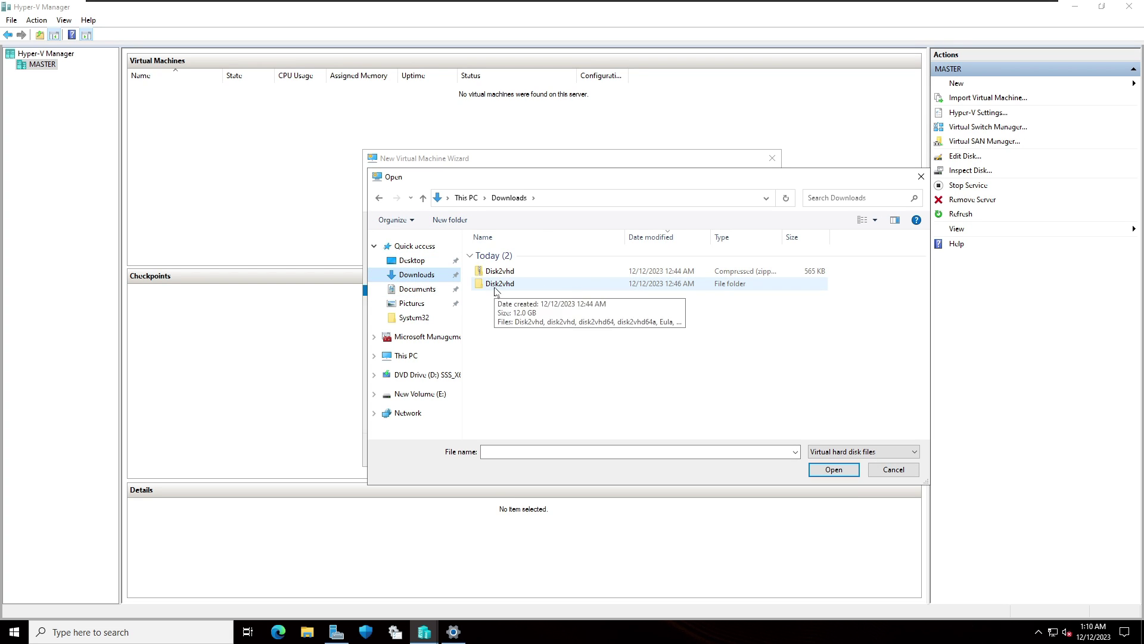
double_click(500, 284)
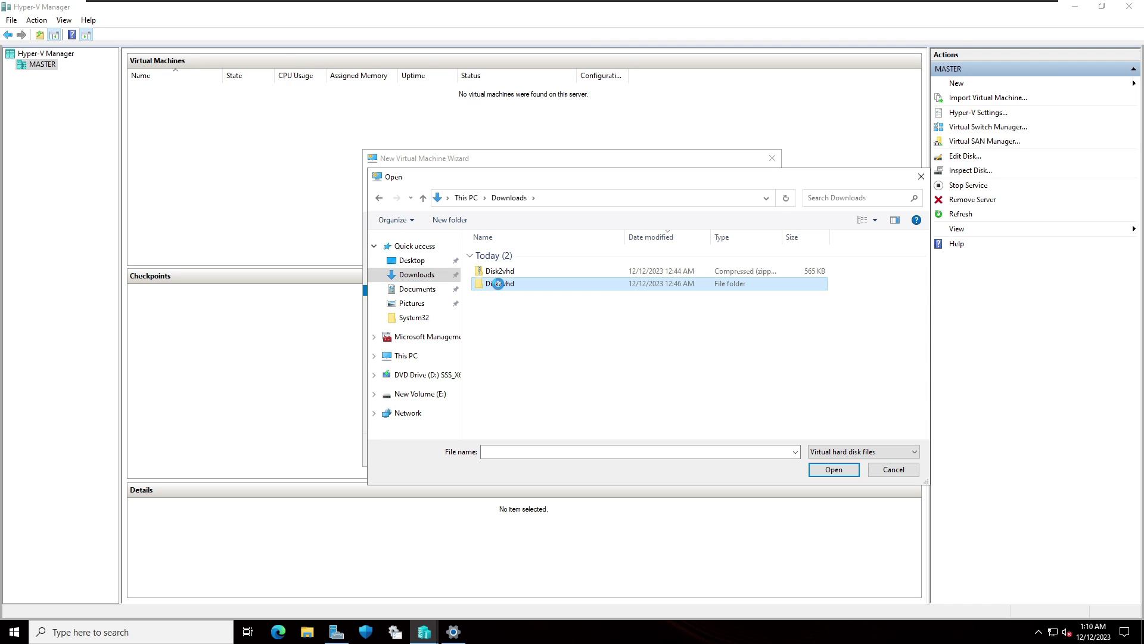
click(509, 256)
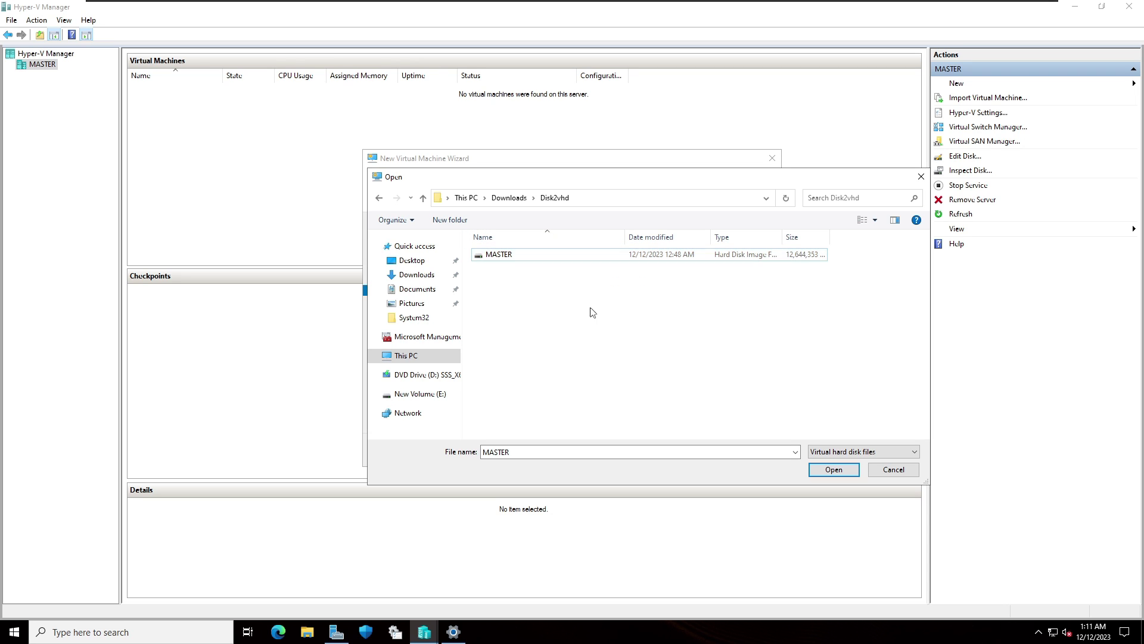
click(510, 256)
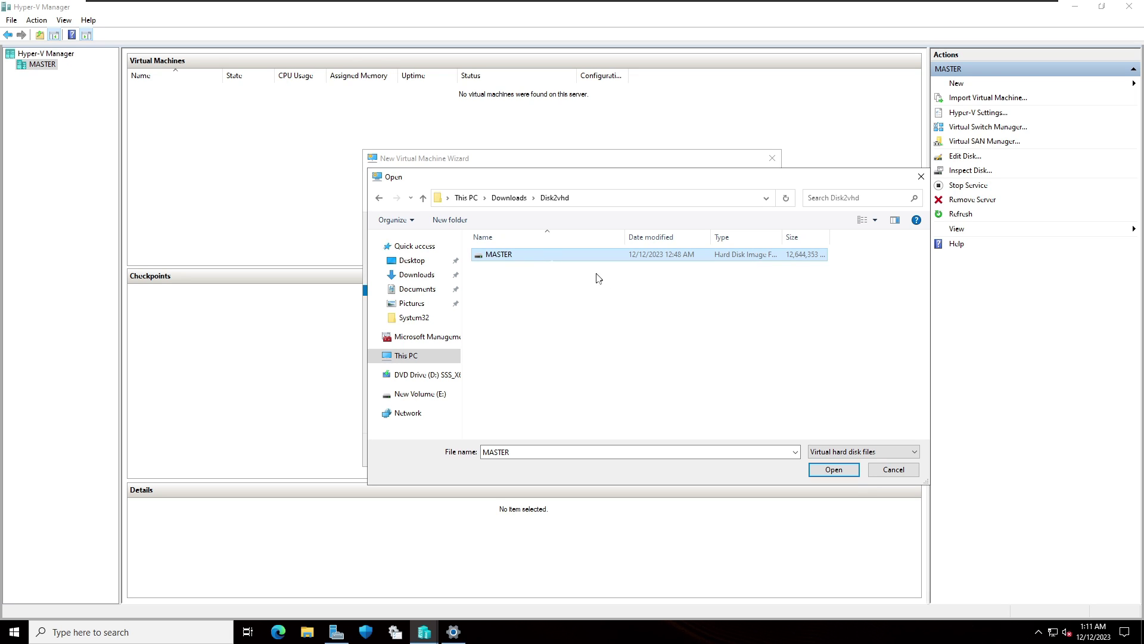
click(827, 473)
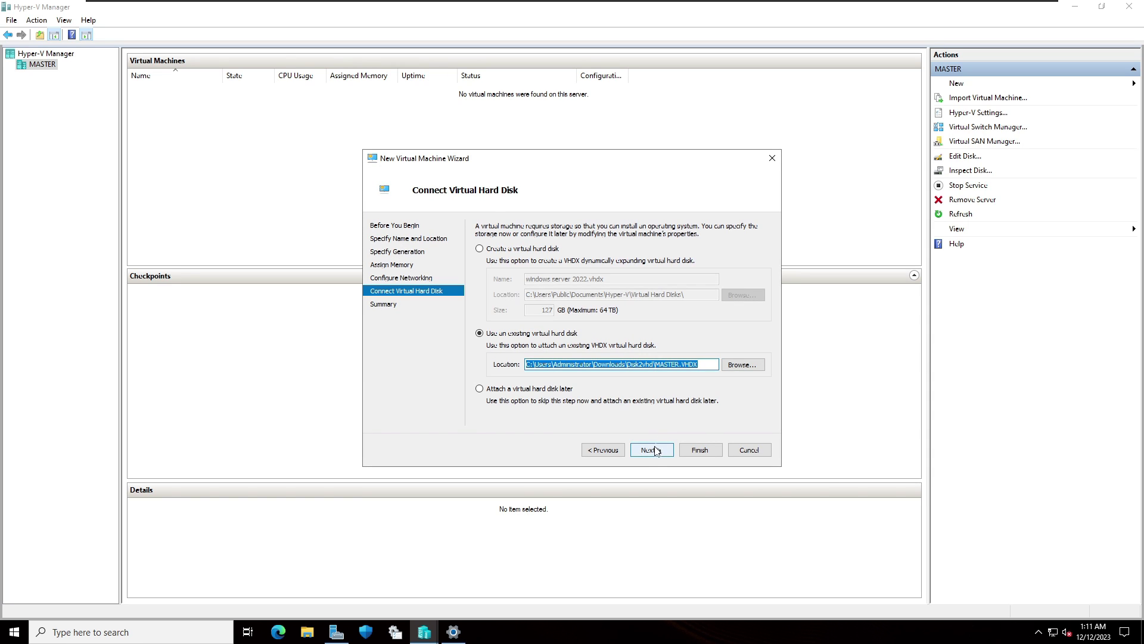
click(652, 452)
Step: Review the summary's Hard Disk entry, finish creating the windows server 2022 VM, and select it
click(653, 449)
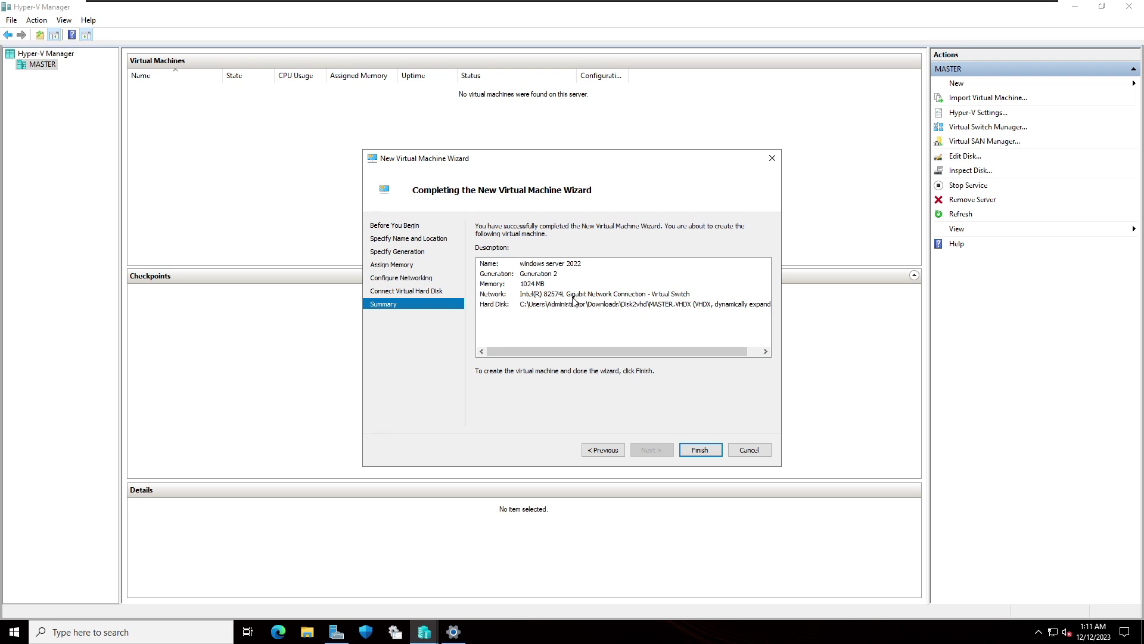
click(612, 304)
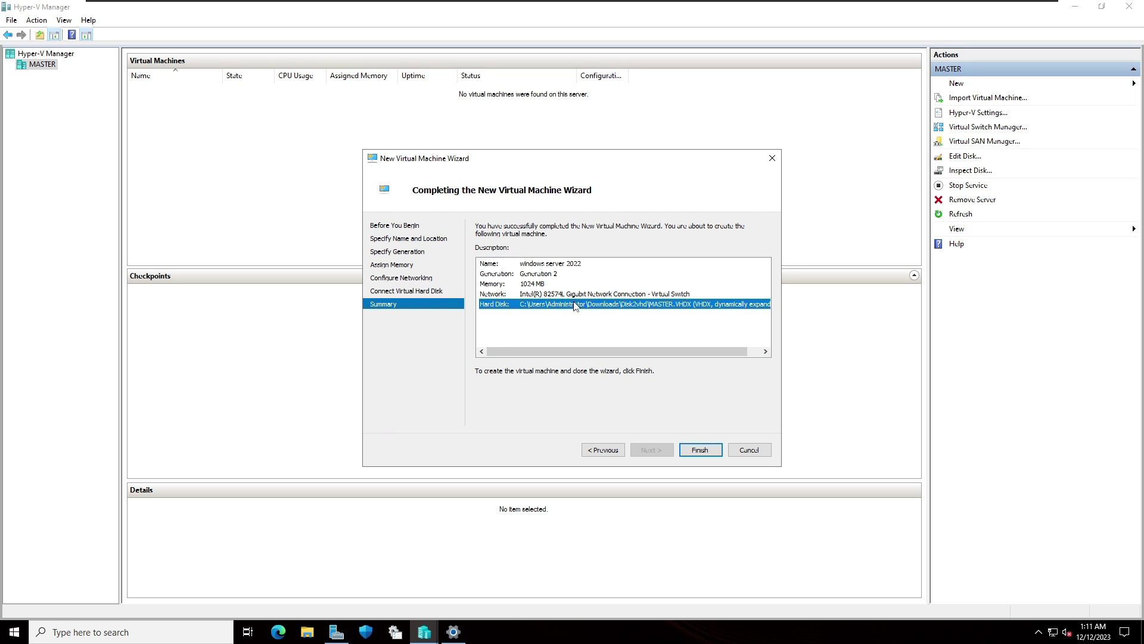
click(657, 334)
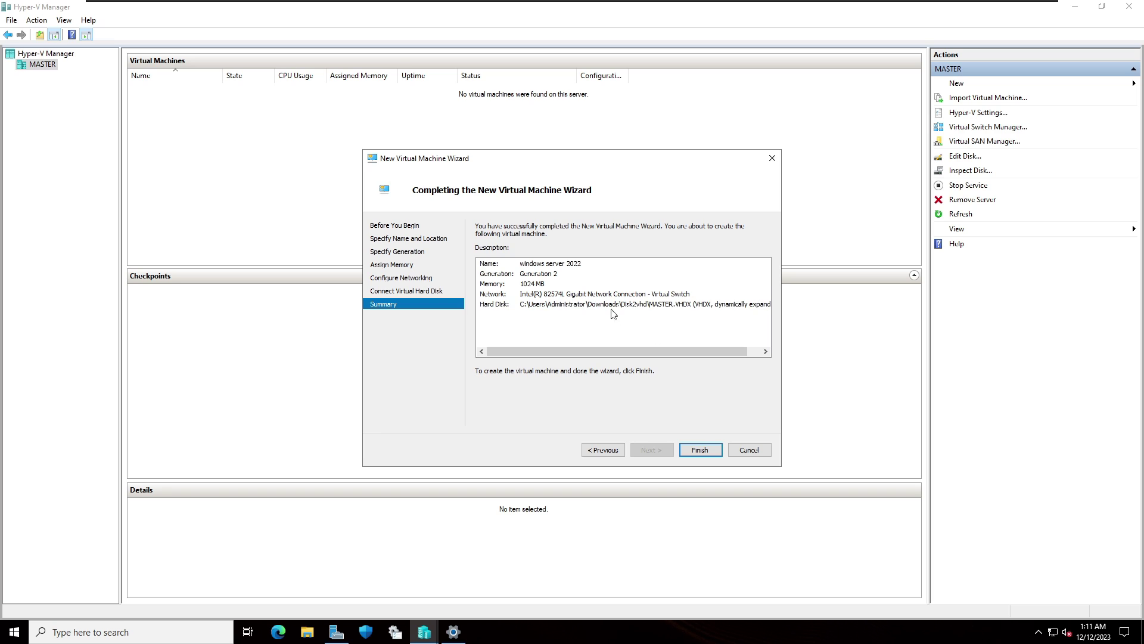
click(696, 450)
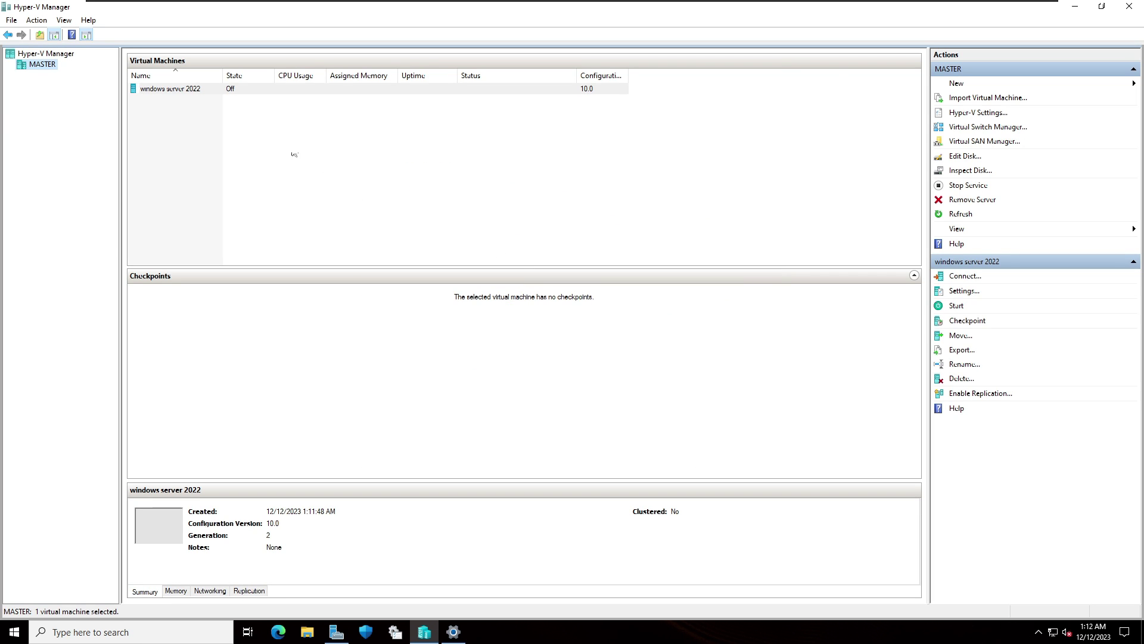
click(153, 89)
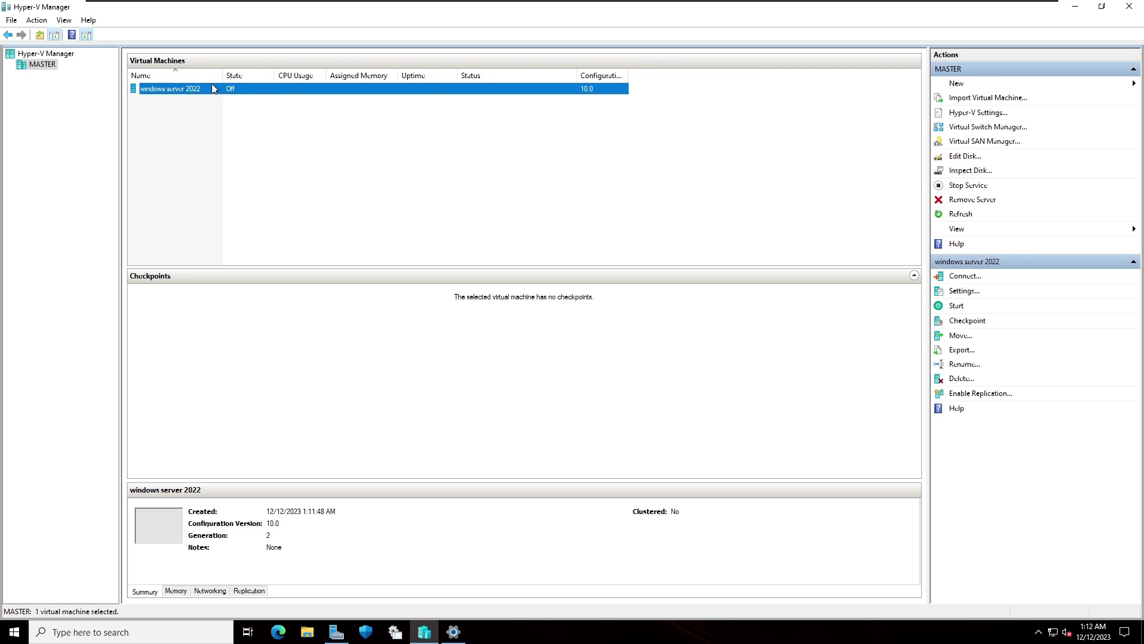
Step: Connect to and start the windows server 2022 VM, letting it boot to the lock screen
right_click(245, 91)
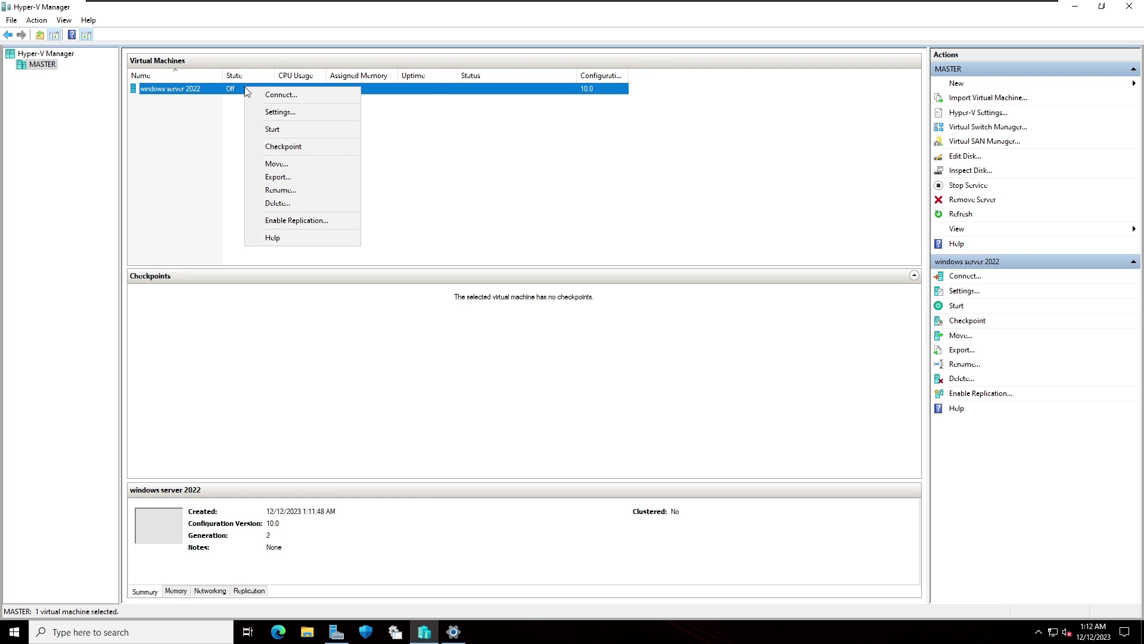
click(292, 93)
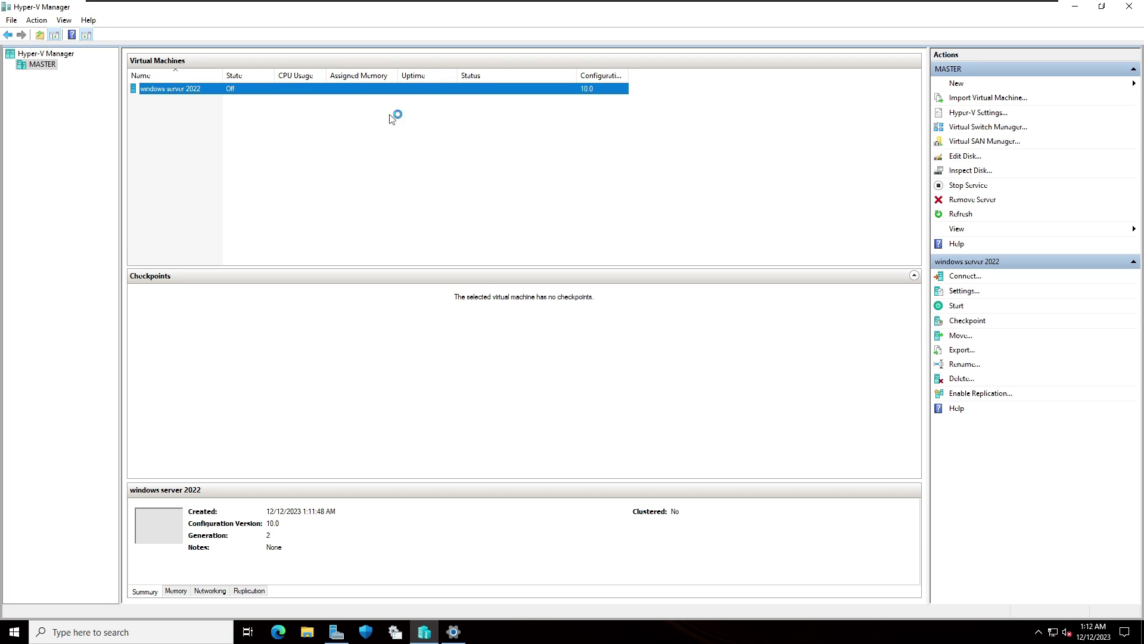
click(439, 301)
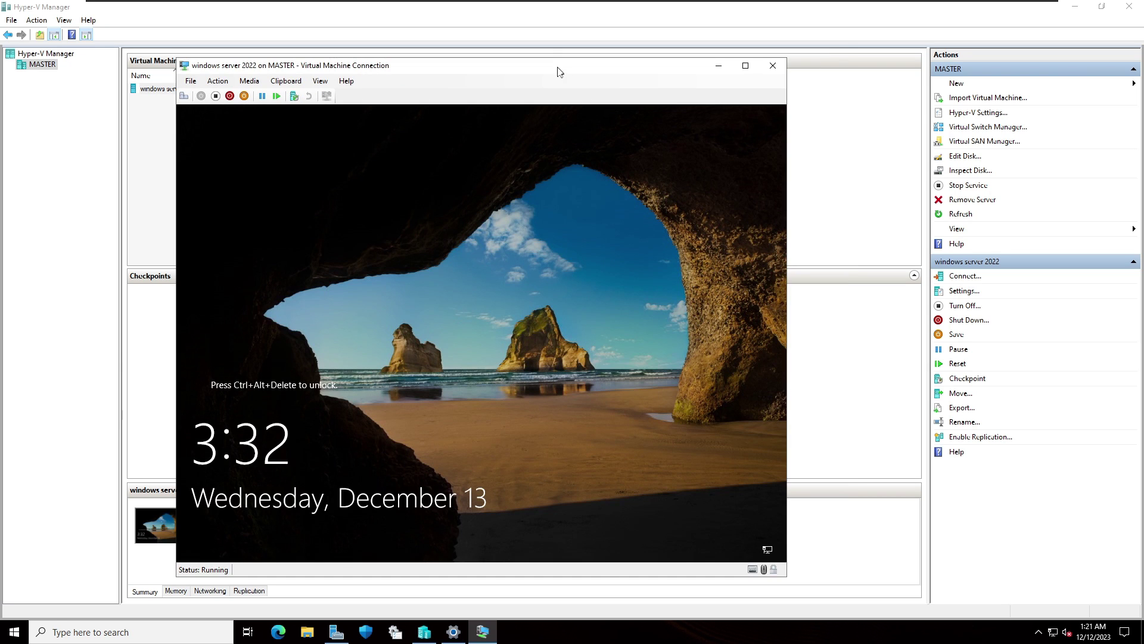
drag(558, 65, 515, 84)
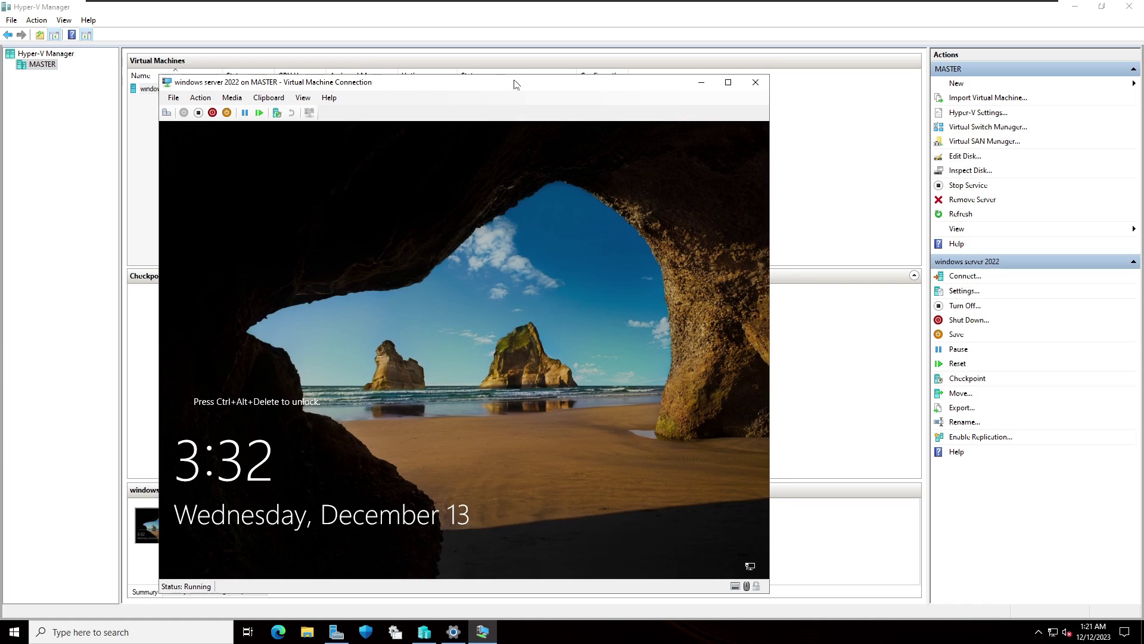
Step: Send Ctrl+Alt+Delete to the guest and sign in with the administrator password
click(199, 98)
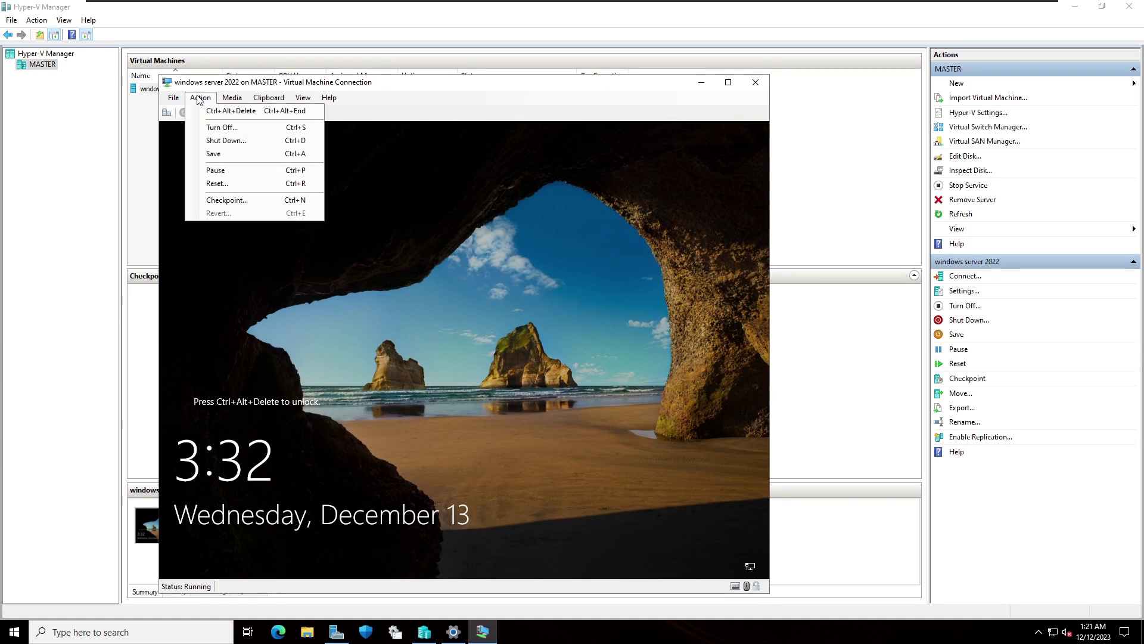
click(238, 113)
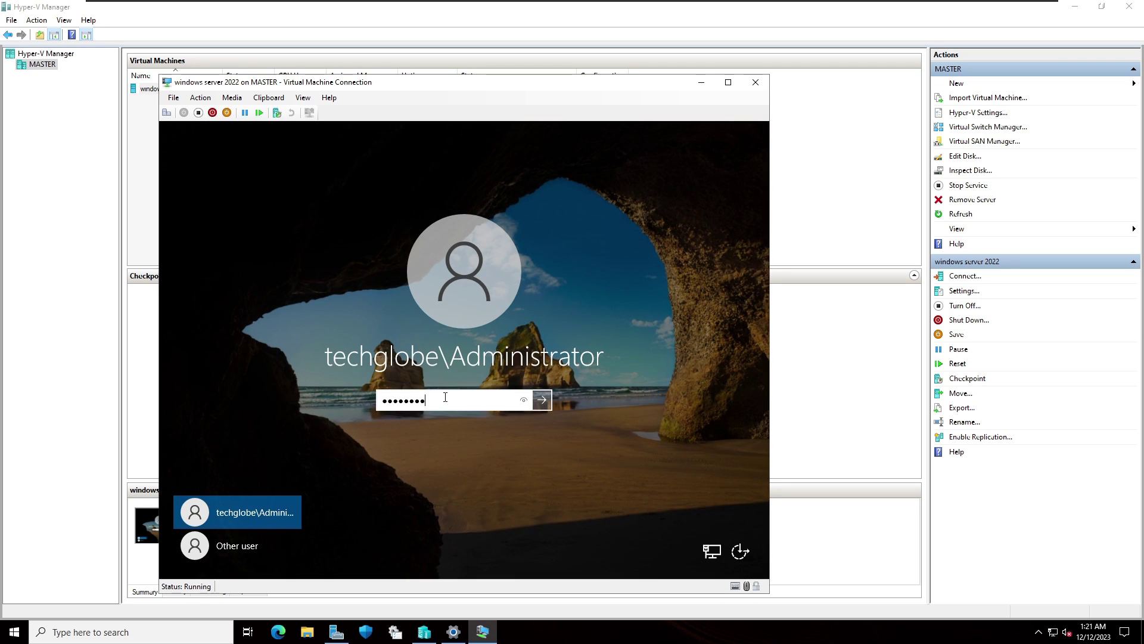
text(••••)
key(Return)
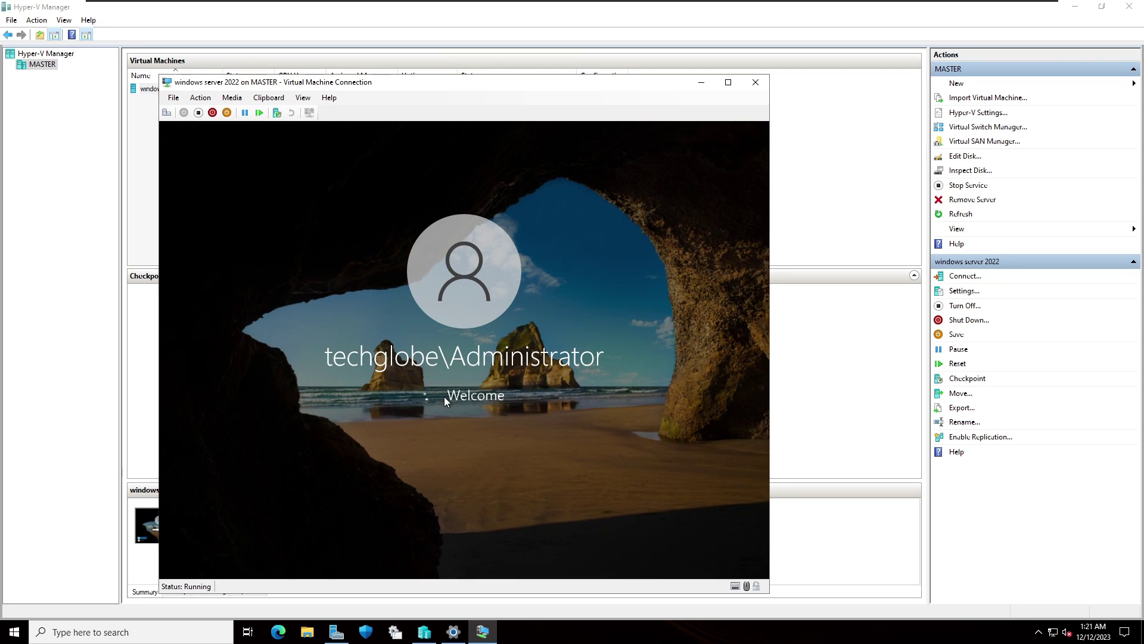
drag(434, 81, 619, 31)
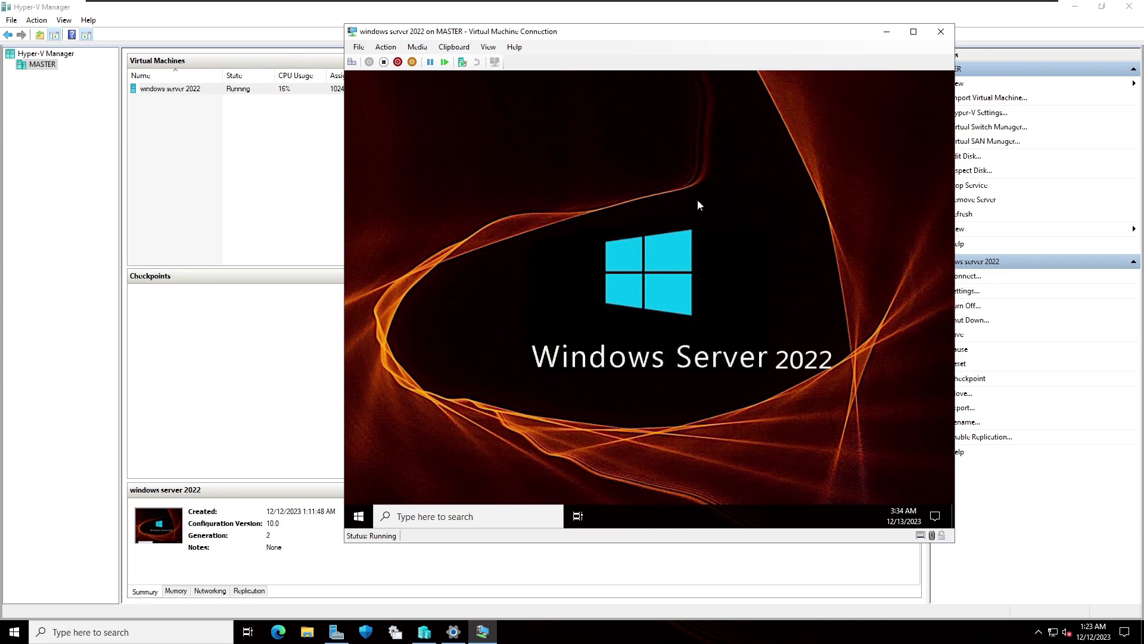
Step: Open This PC on the host and New Volume (E:) inside the virtual machine
right_click(731, 160)
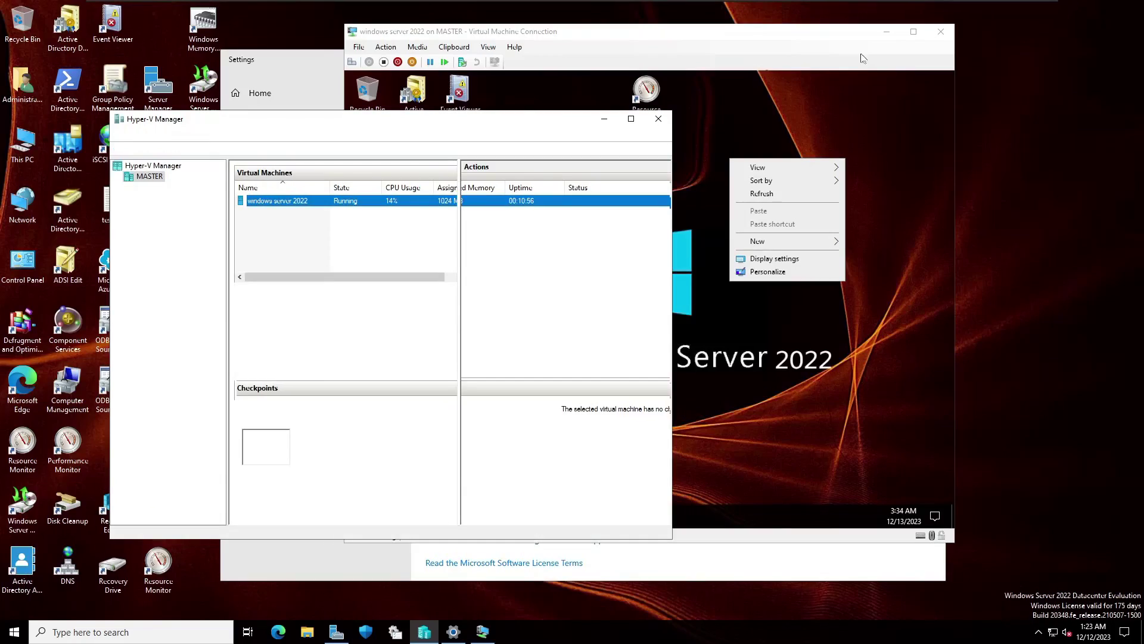
click(603, 119)
drag(597, 34, 759, 49)
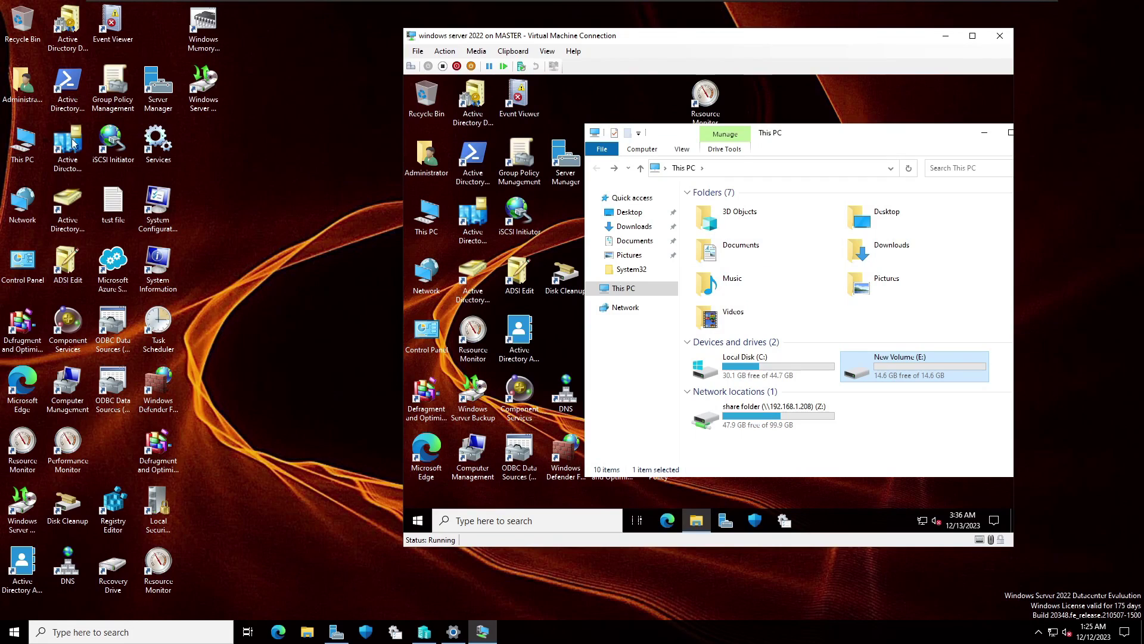
double_click(24, 146)
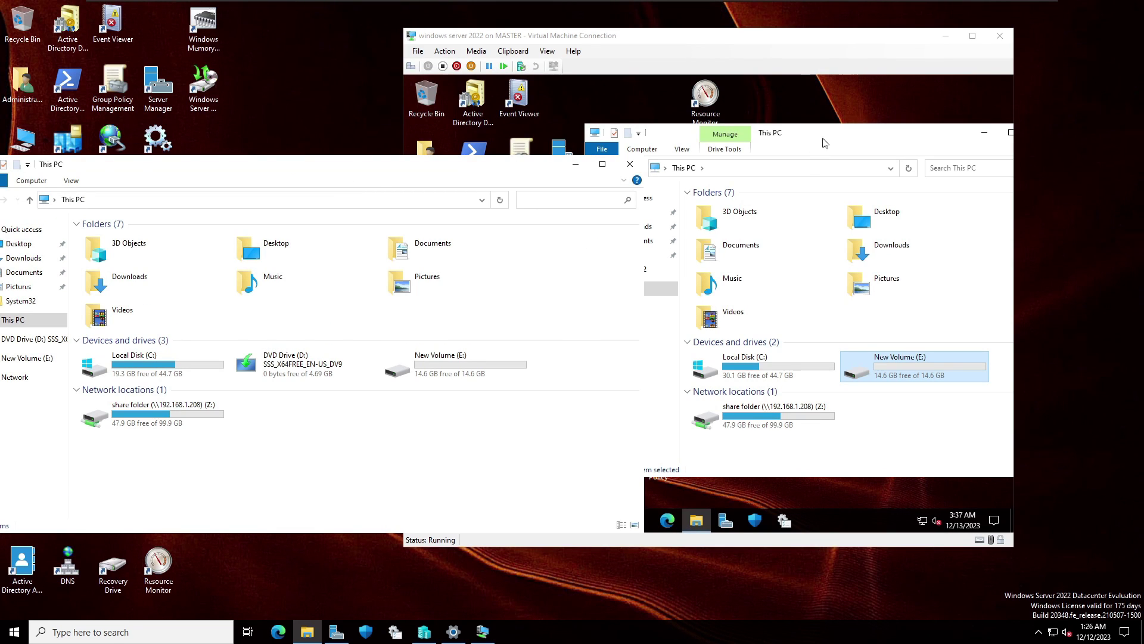
click(827, 141)
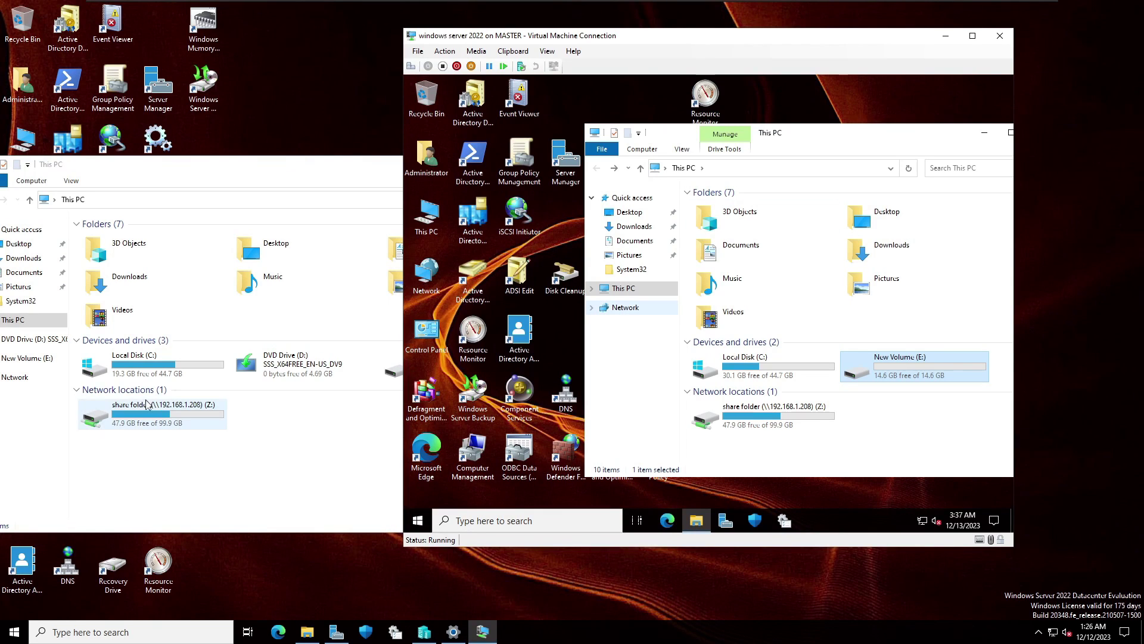
key(Return)
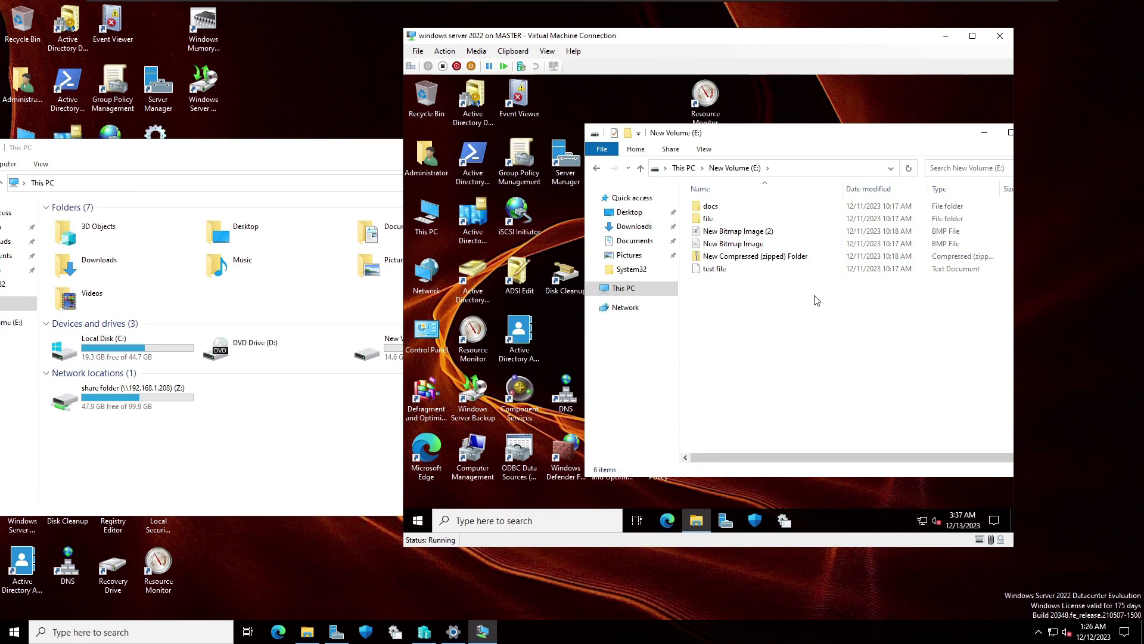
Step: Open the host's New Volume (E:) to compare, then view and close the guest's test file in Notepad
click(310, 429)
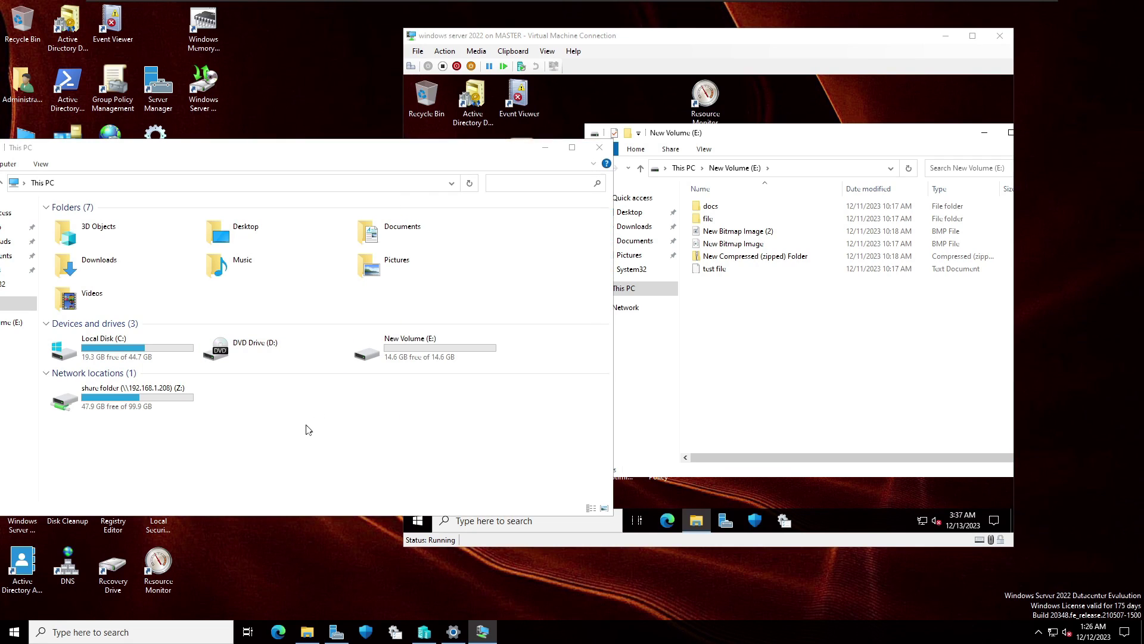
click(403, 341)
double_click(403, 343)
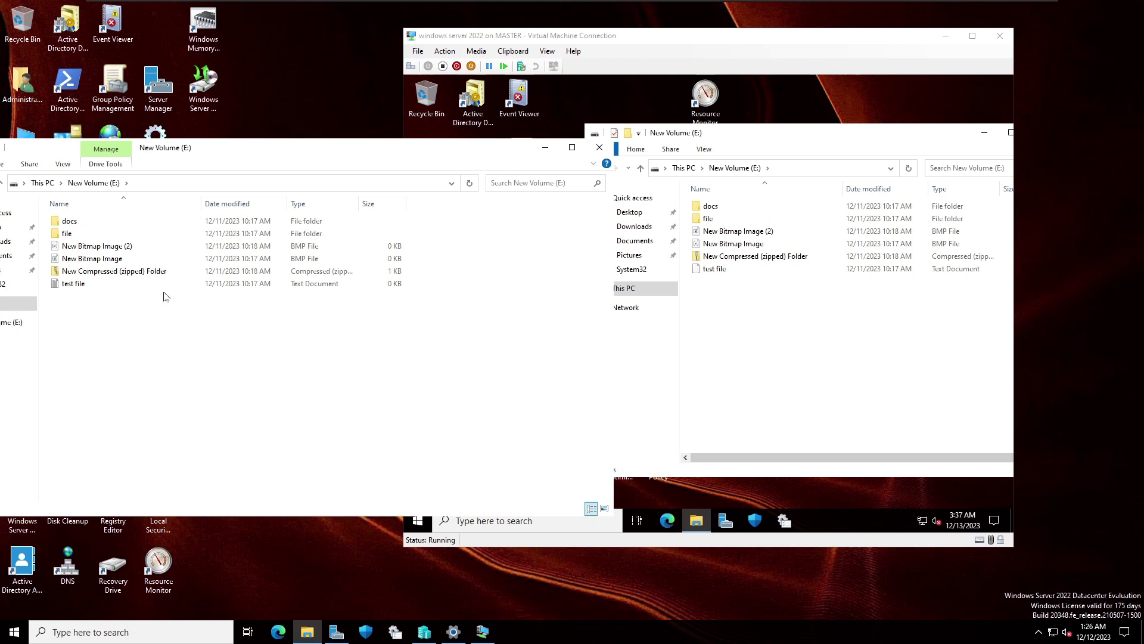
click(714, 269)
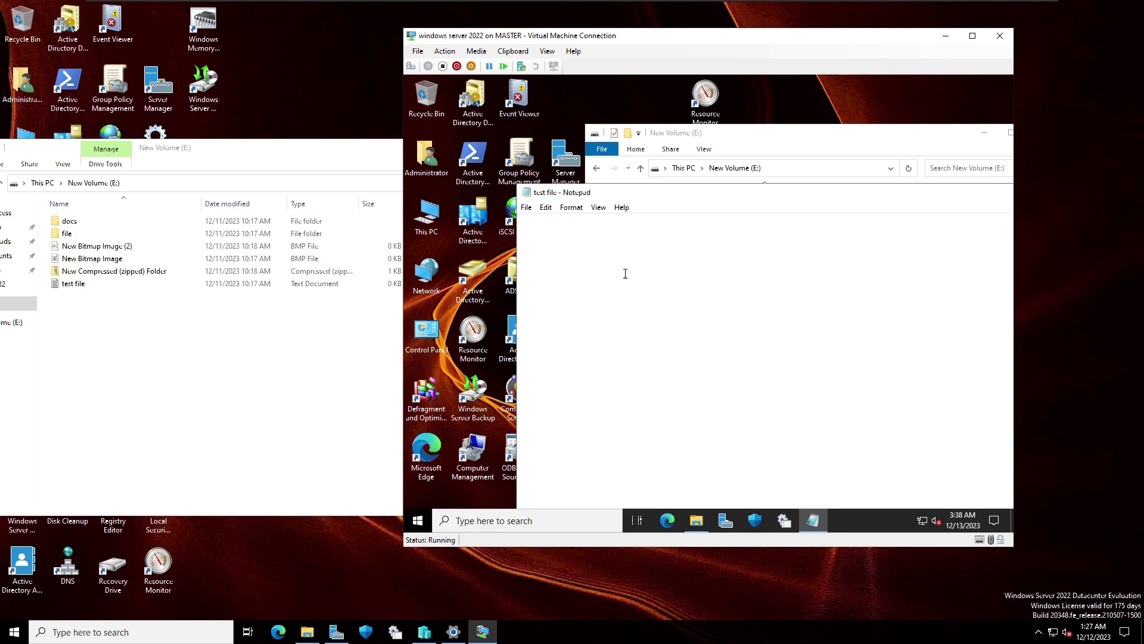
drag(962, 196, 754, 195)
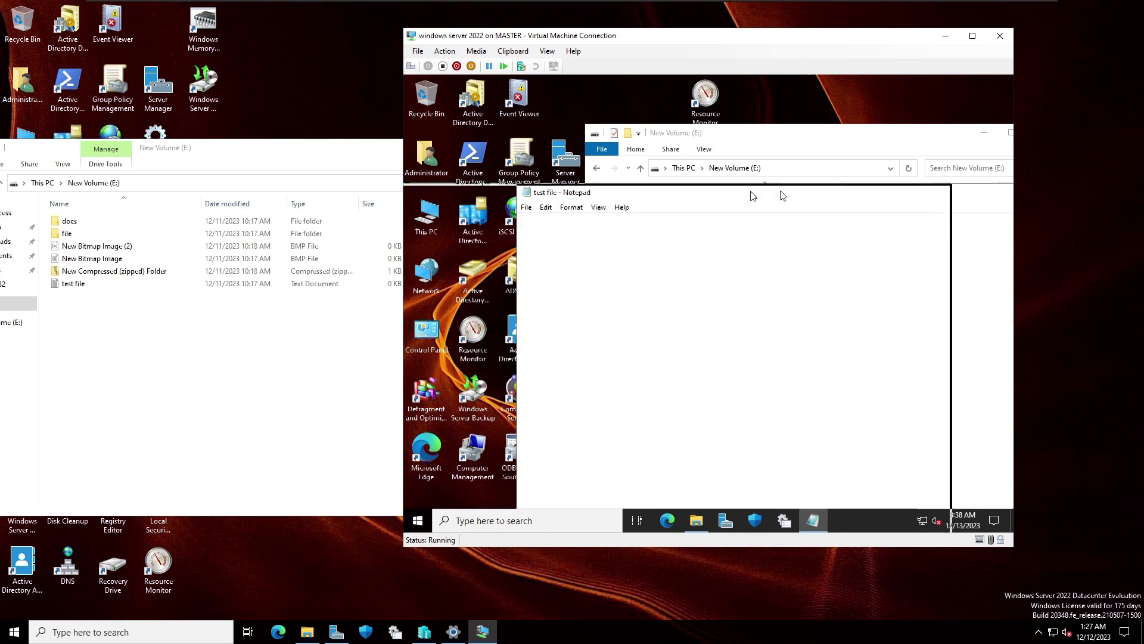
click(901, 196)
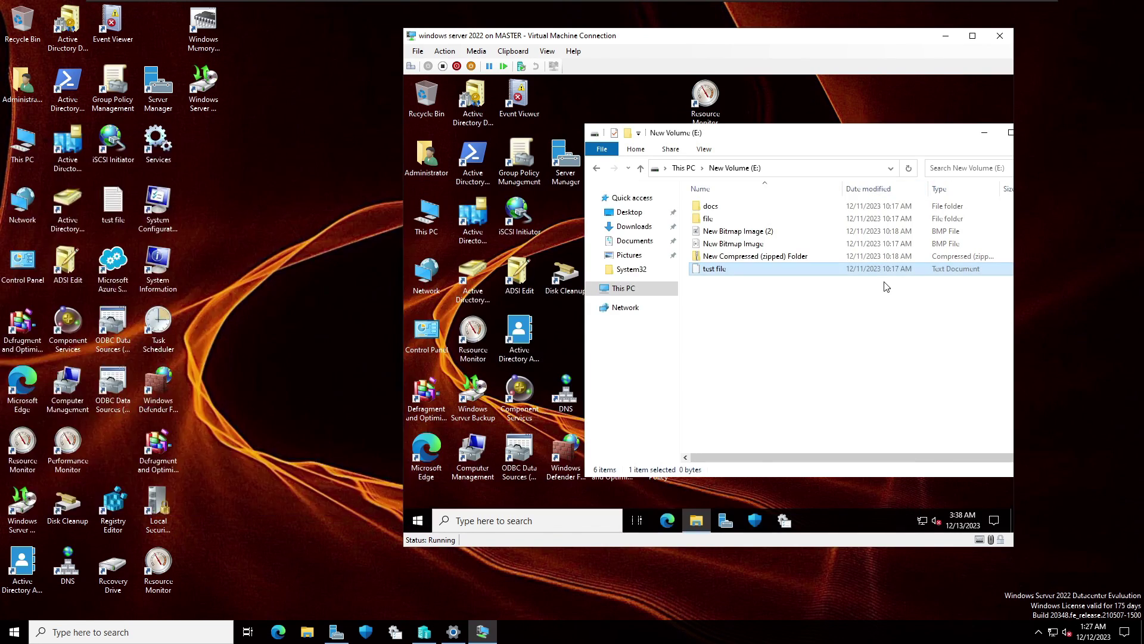